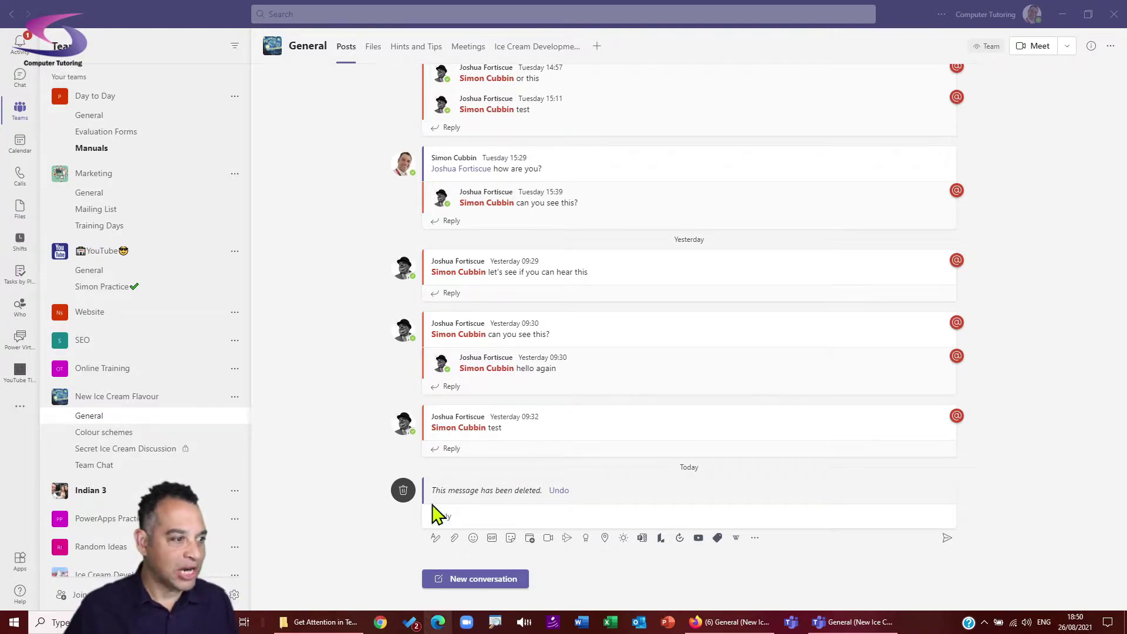
# Start a new General channel post greeting the colleague and asking him to help arrange a company bike ride.
pyautogui.click(463, 578)
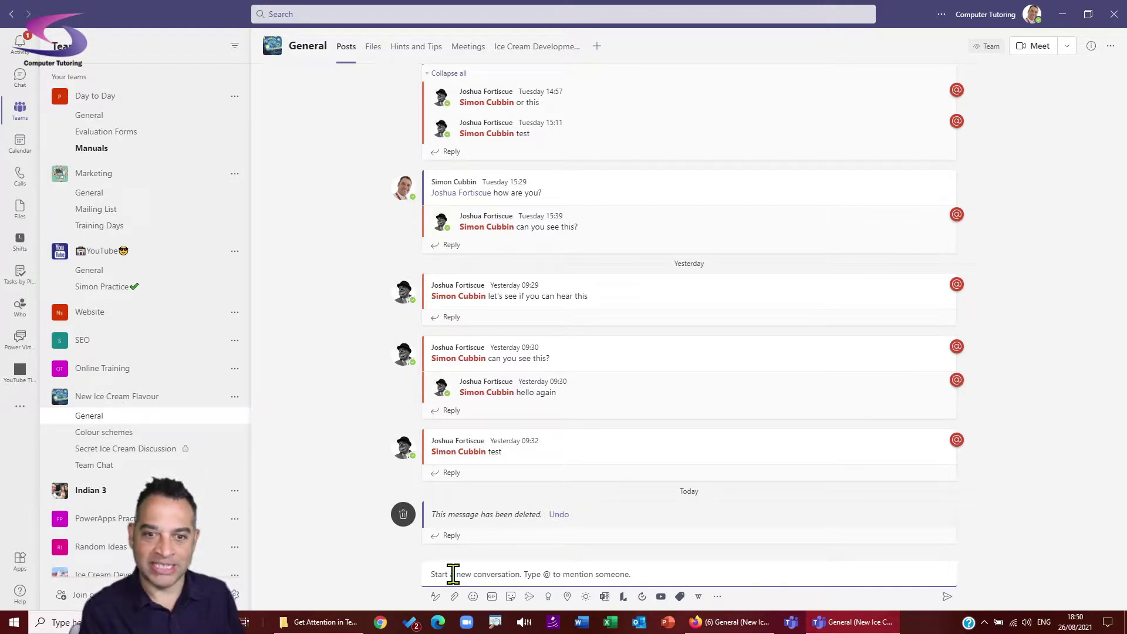
pyautogui.write('Hi ')
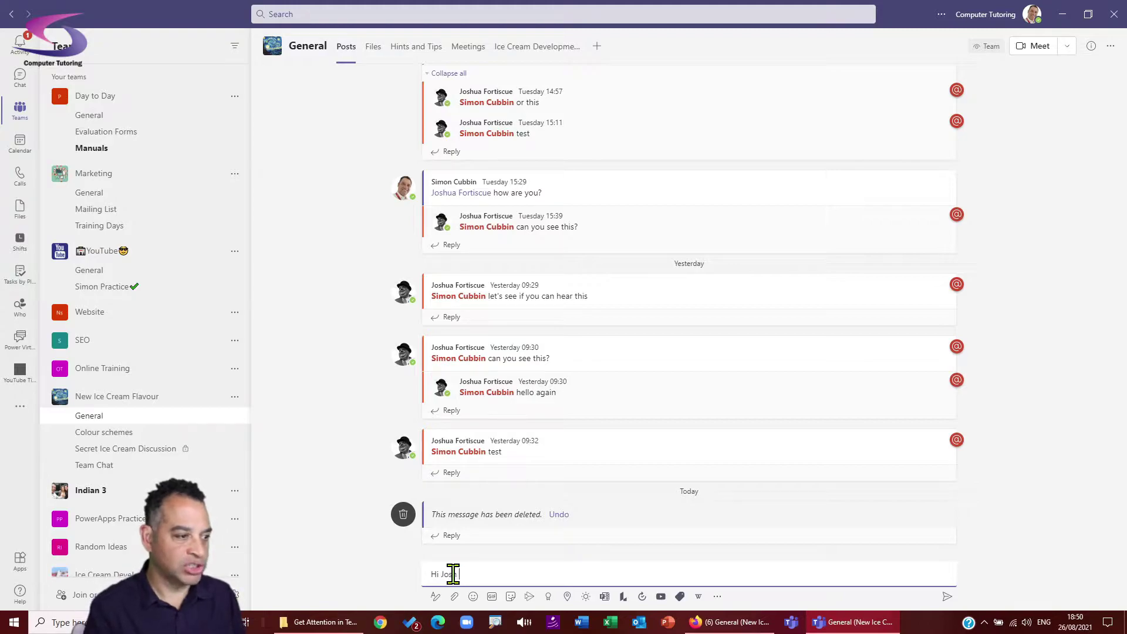
pyautogui.write("Josh I'm loo")
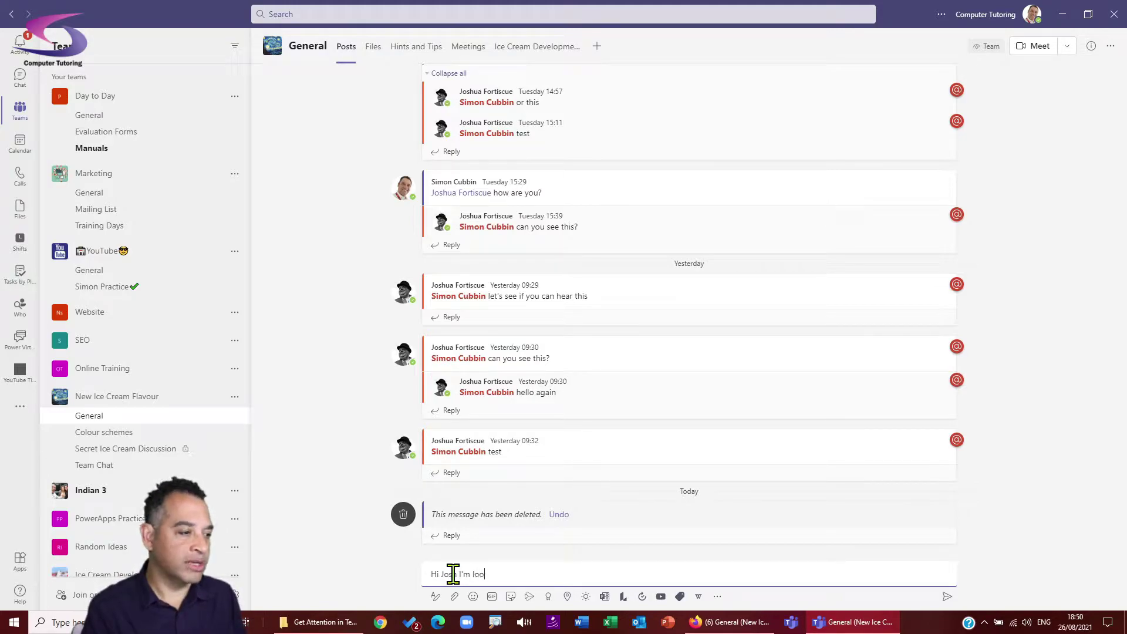
pyautogui.write('king to arrange a ')
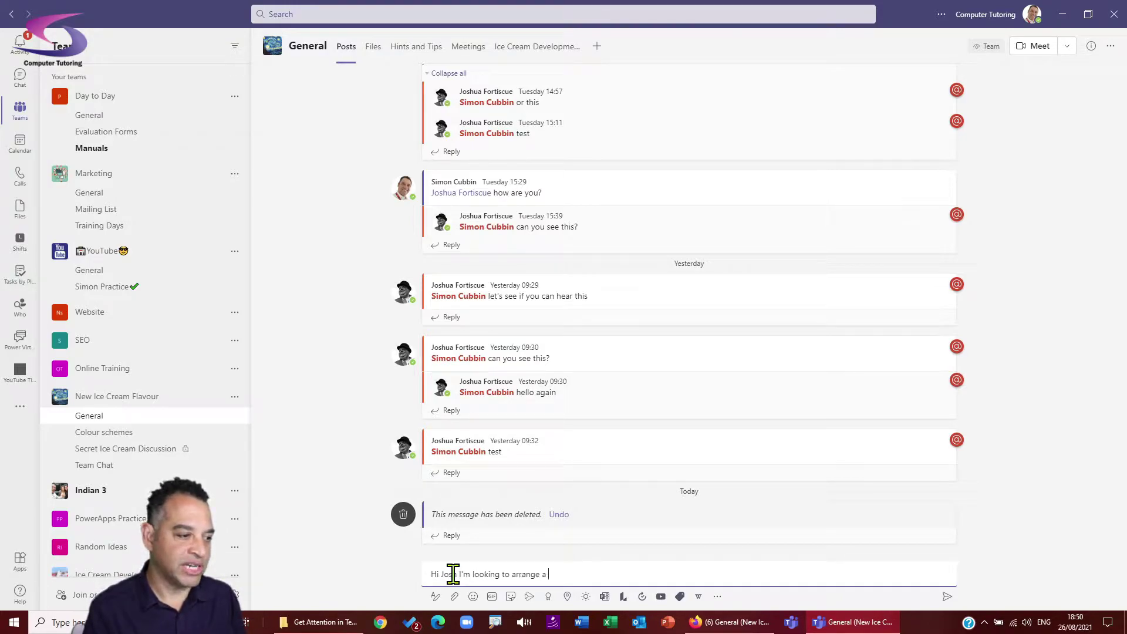
pyautogui.write('company bike ride')
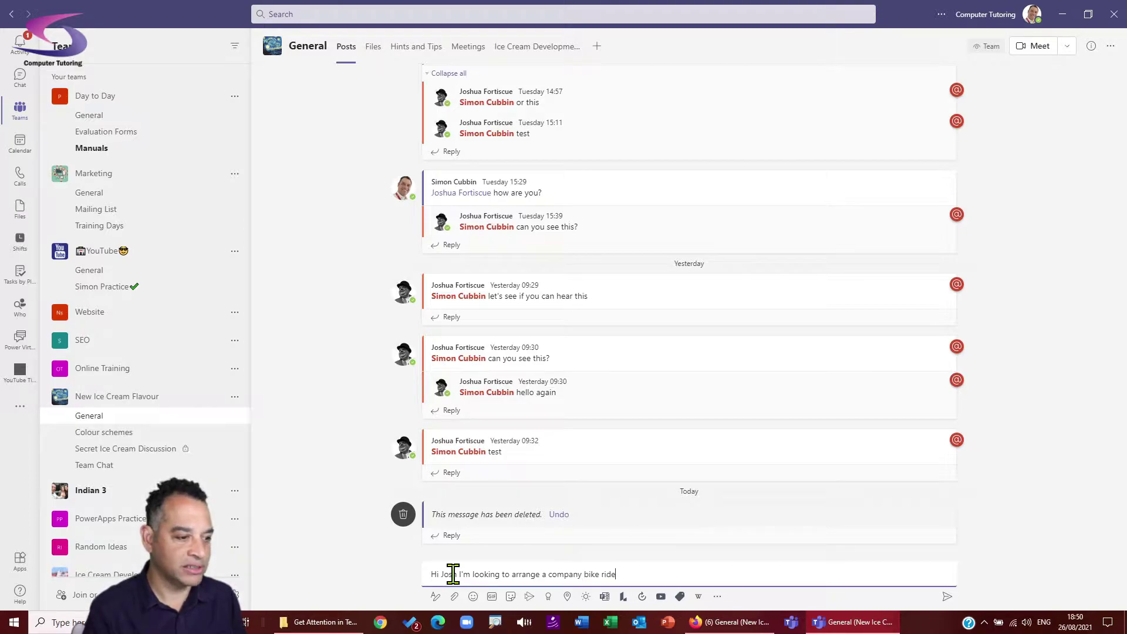
pyautogui.write('. You up ')
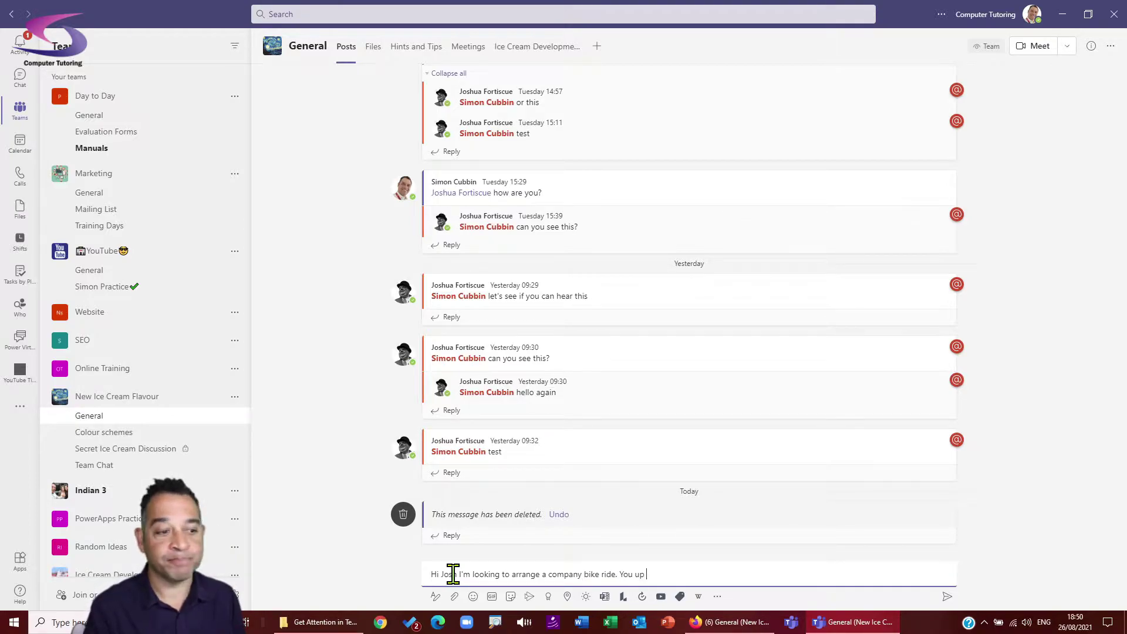
pyautogui.write('for helping?')
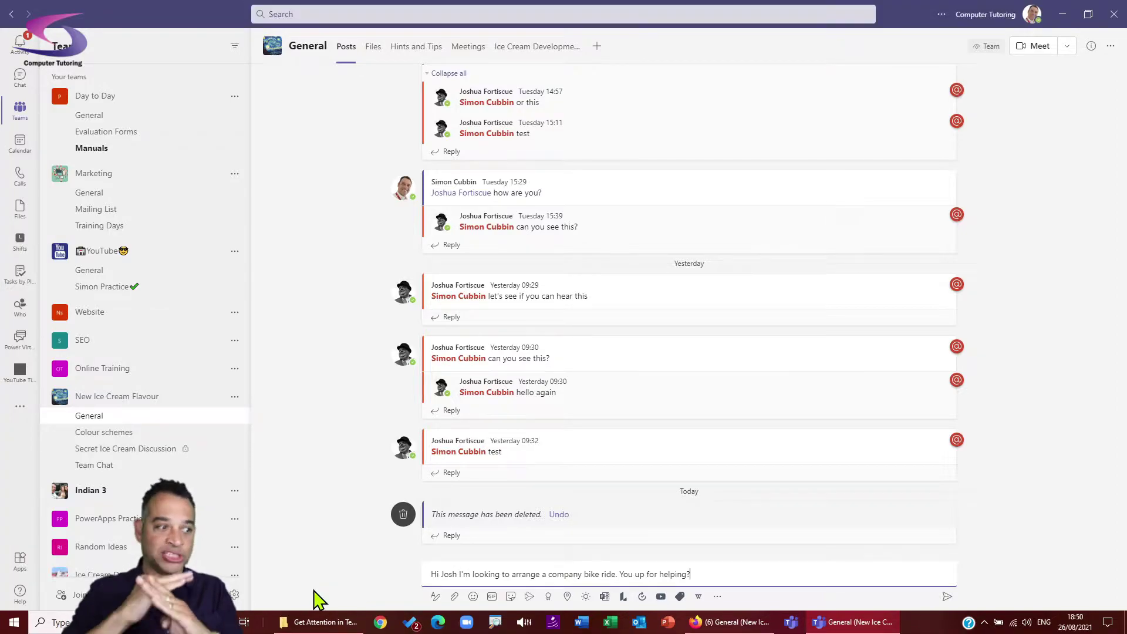
# In the full formatting editor, give the draft the subject 'Bike Ride for Company (Assistance Required)'.
pyautogui.hotkey('ctrl', 'shift', 'x')
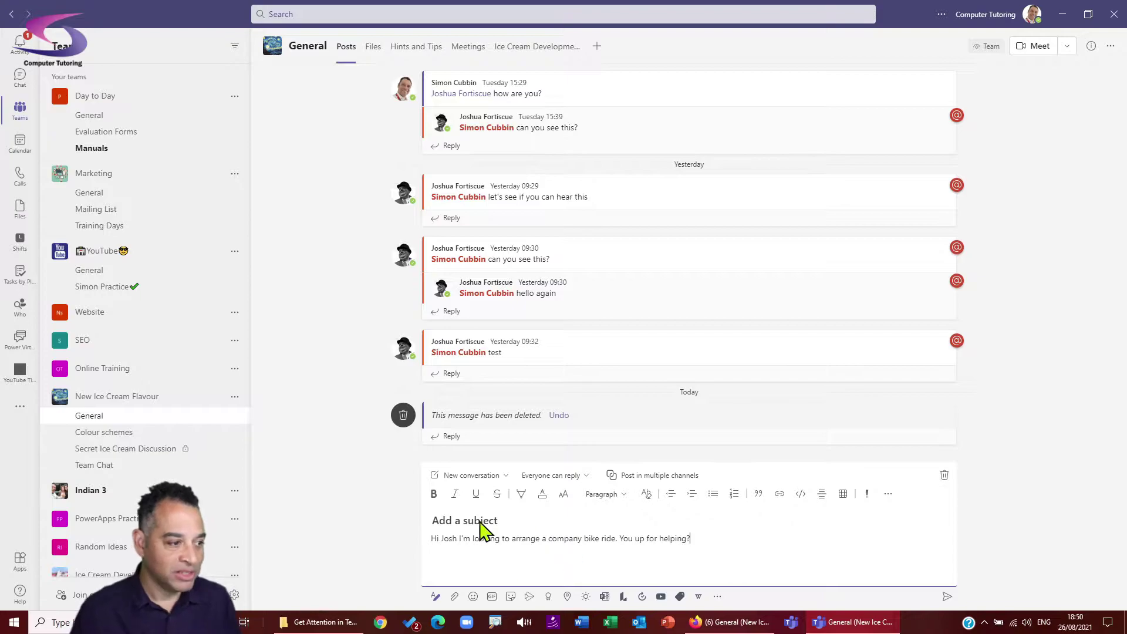
pyautogui.click(444, 518)
pyautogui.write('Bi')
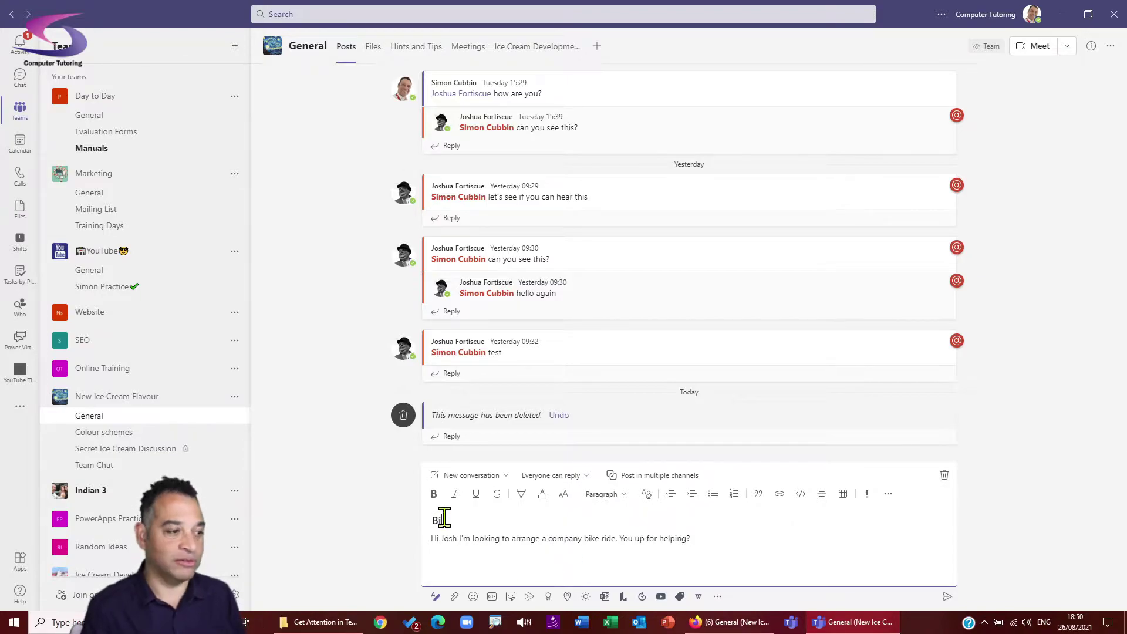
pyautogui.write('ke Ride for Compan')
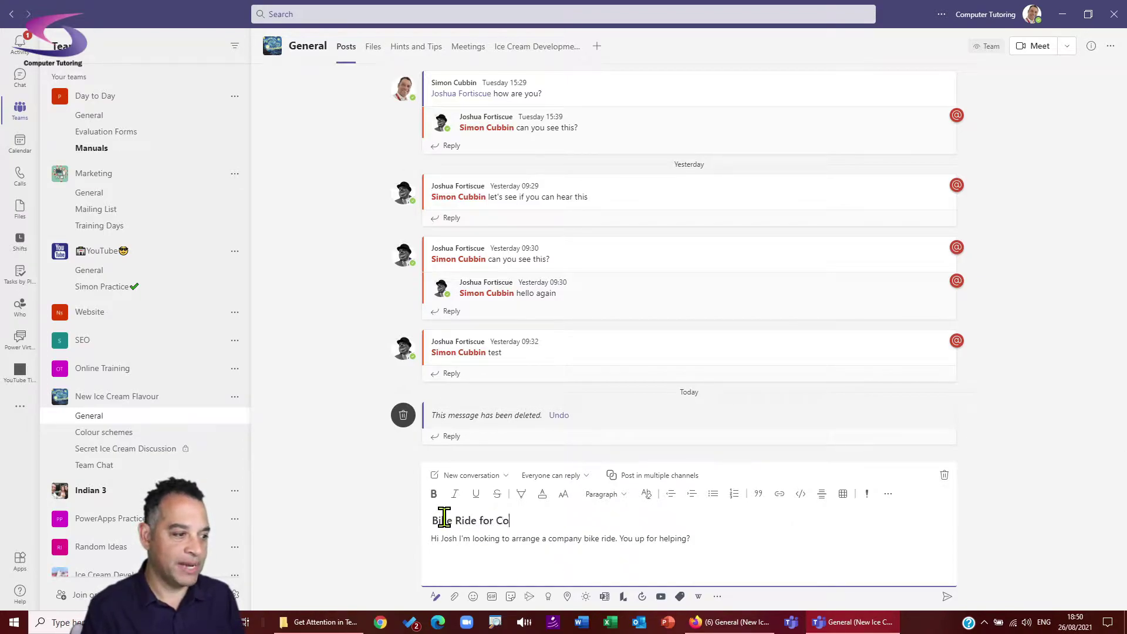
pyautogui.press('BackSpace')
pyautogui.press('BackSpace')
pyautogui.press('BackSpace')
pyautogui.press('BackSpace')
pyautogui.press('BackSpace')
pyautogui.write('pan')
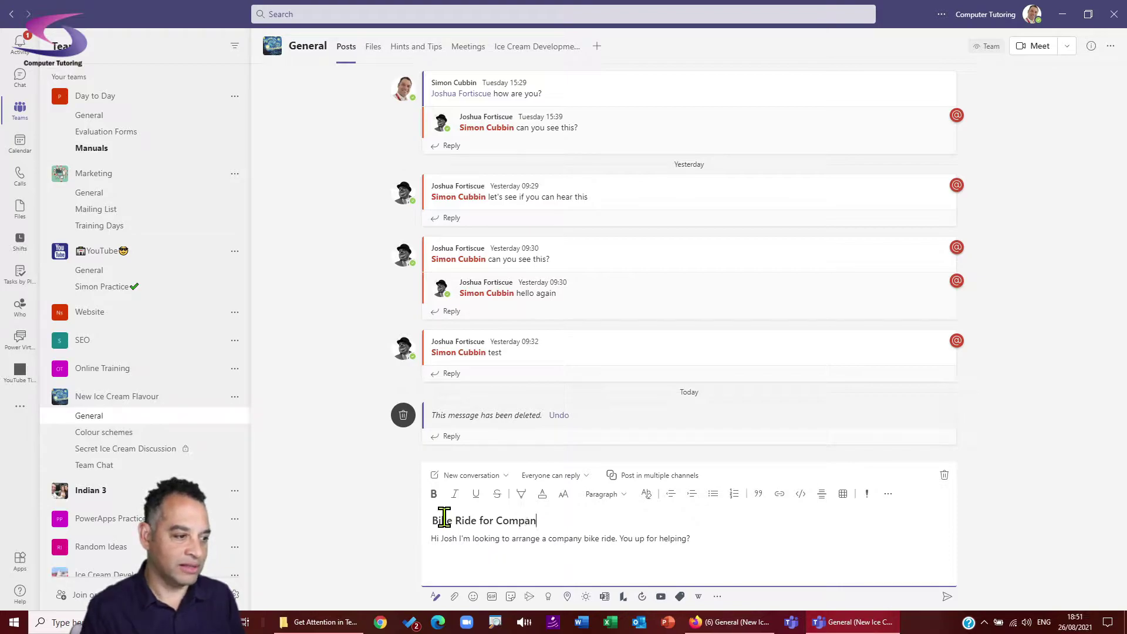
pyautogui.write('y (Assi')
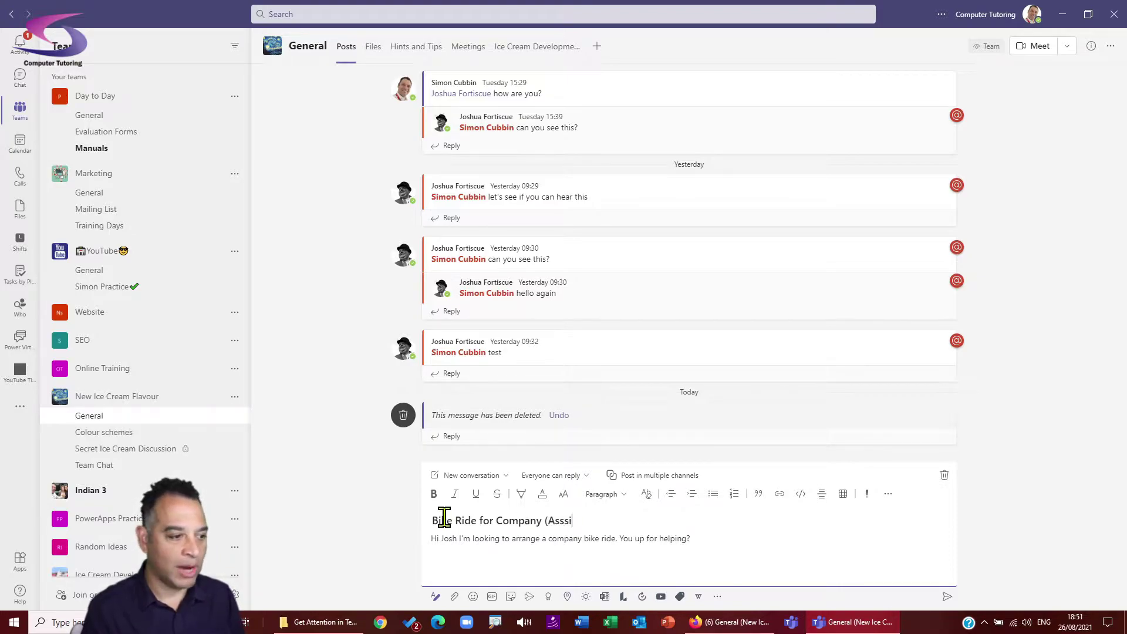
pyautogui.write('istance ')
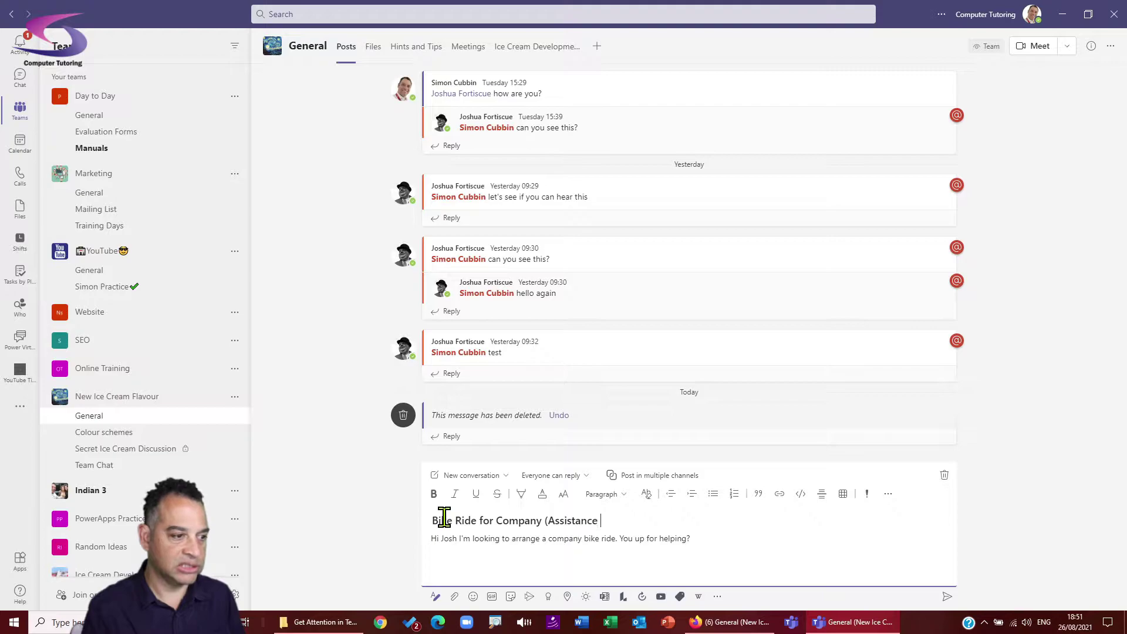
pyautogui.write('Required"')
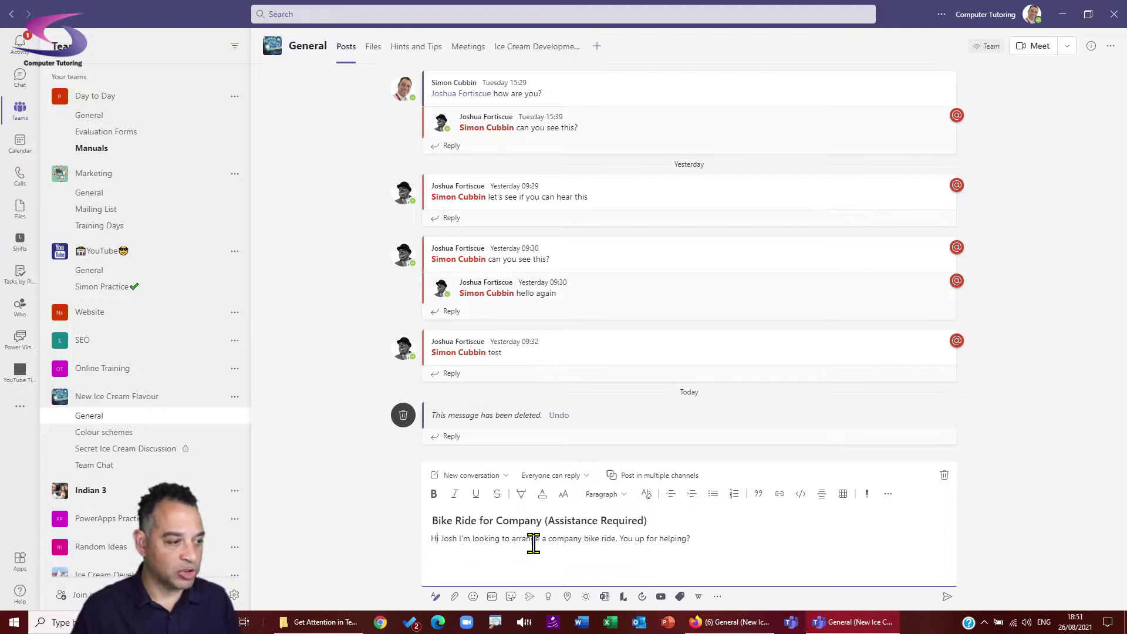
pyautogui.click(715, 542)
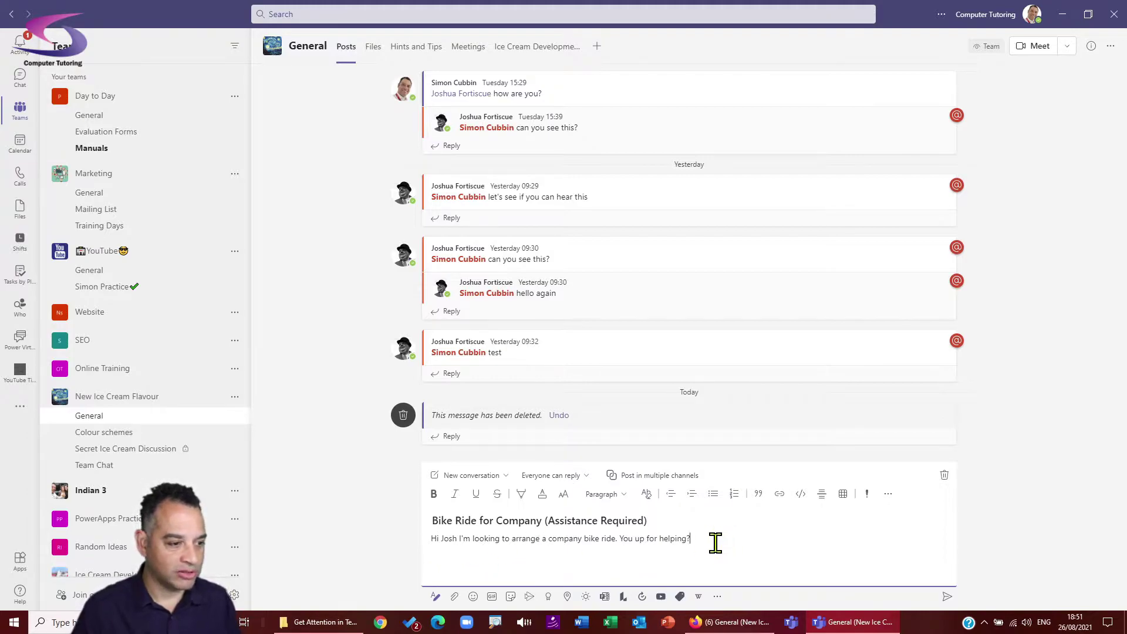
# Search GIFs for 'bike' and insert the man-on-a-stacked-bicycle GIF below the message.
pyautogui.click(492, 597)
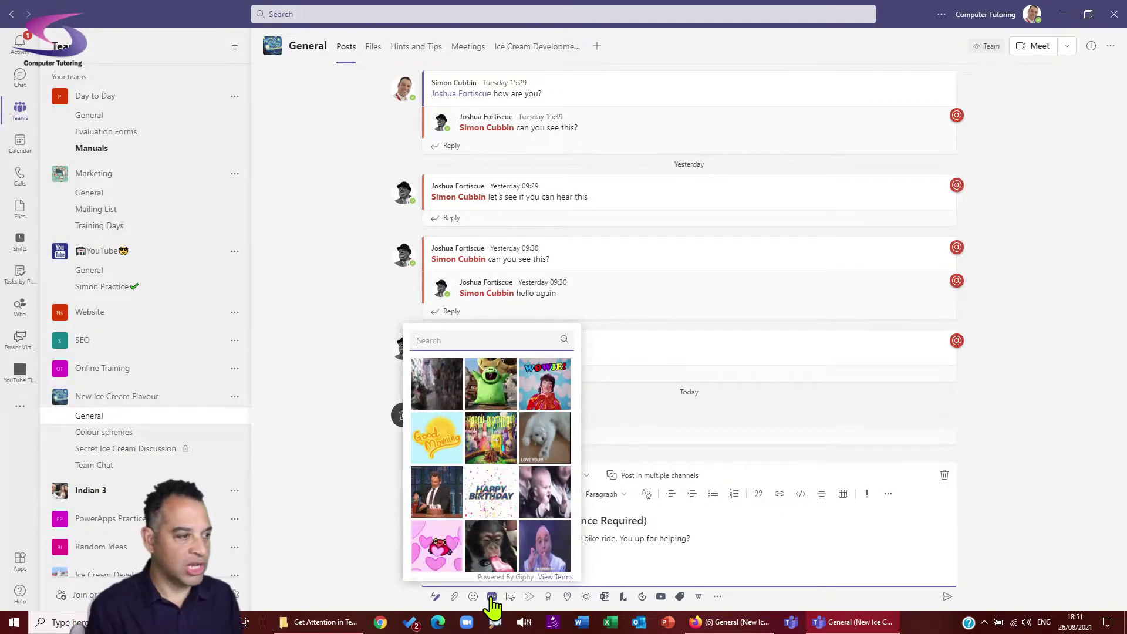
pyautogui.write('bike')
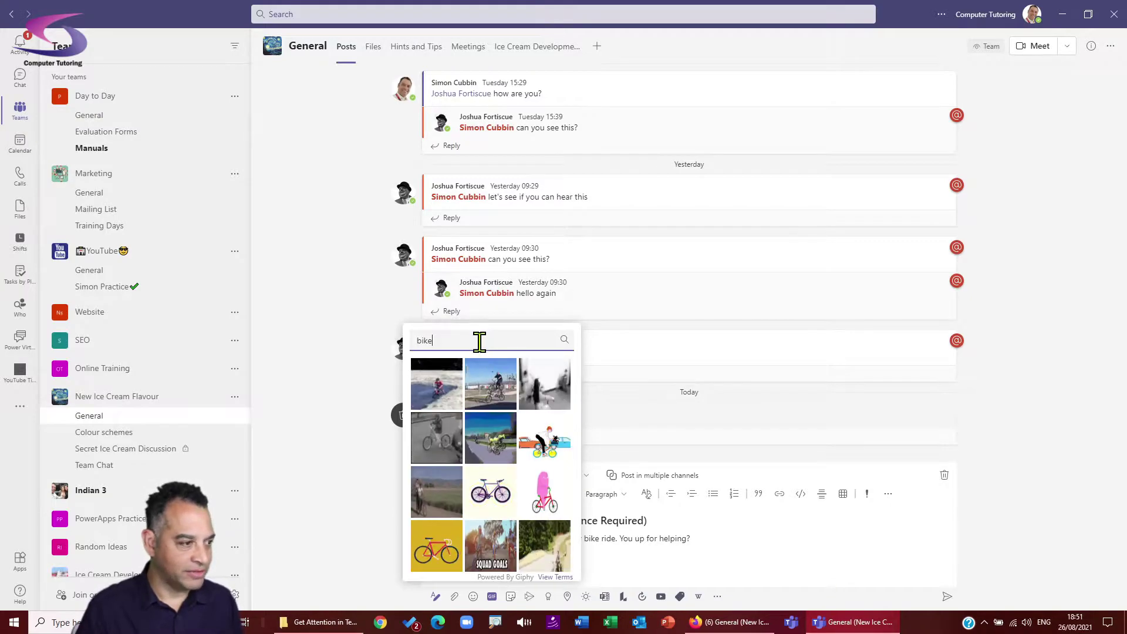
pyautogui.click(497, 396)
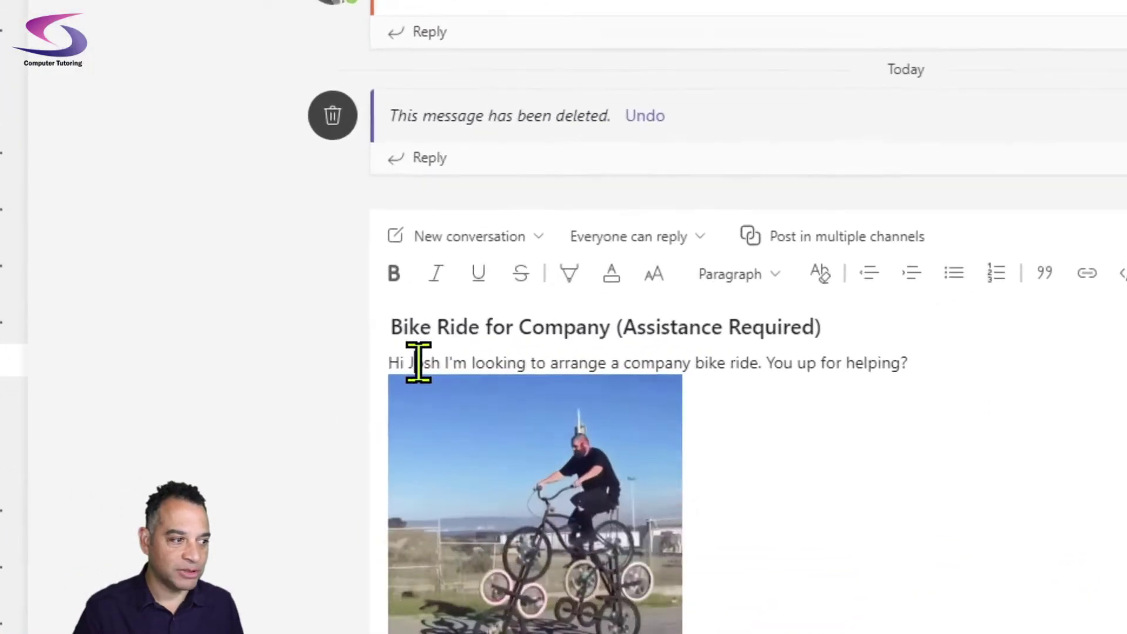
pyautogui.doubleClick(418, 363)
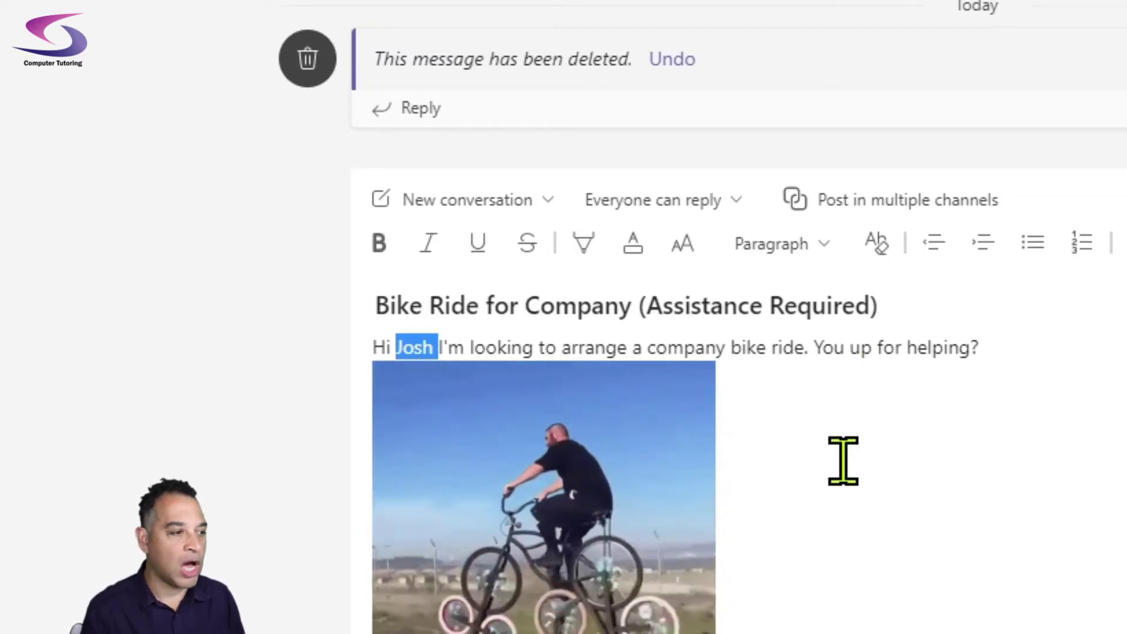
pyautogui.write('@jo')
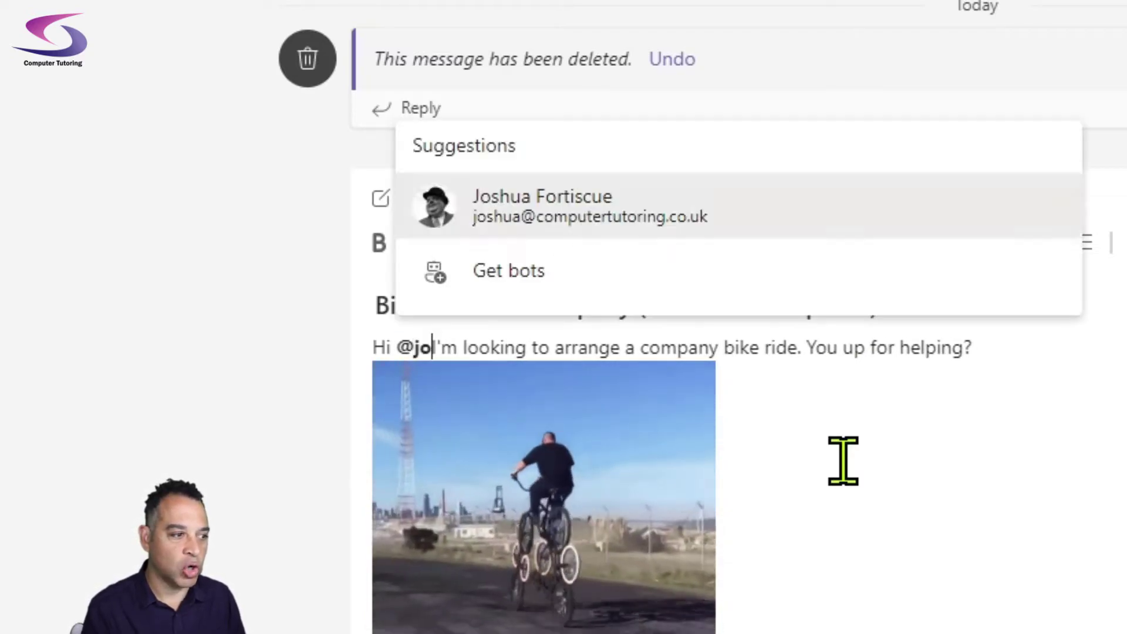
pyautogui.write('sh')
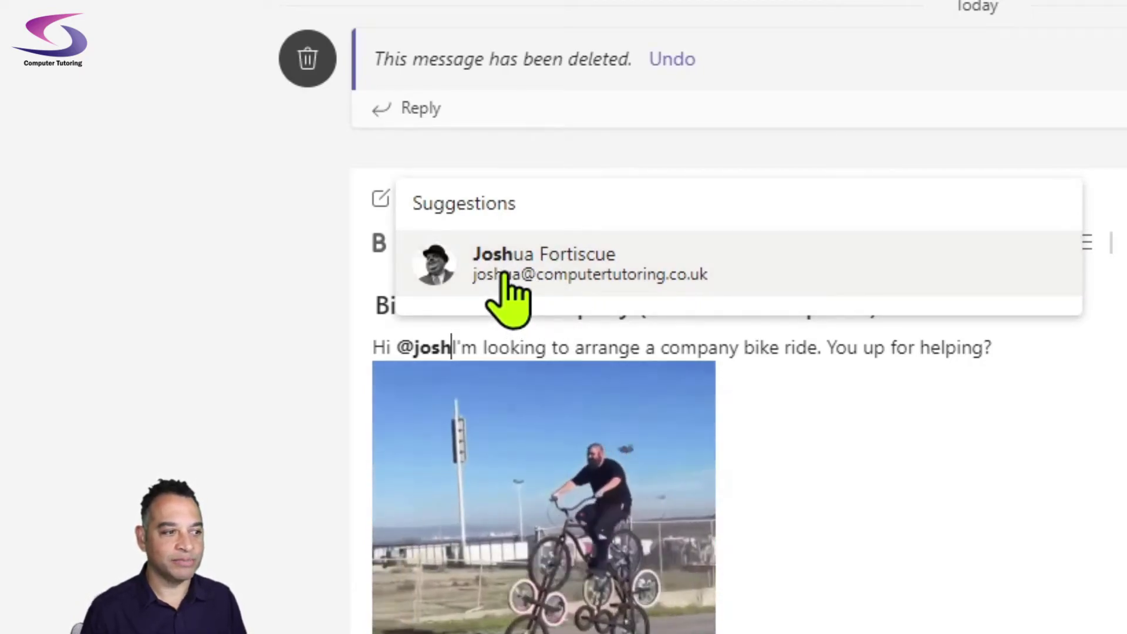
pyautogui.click(504, 274)
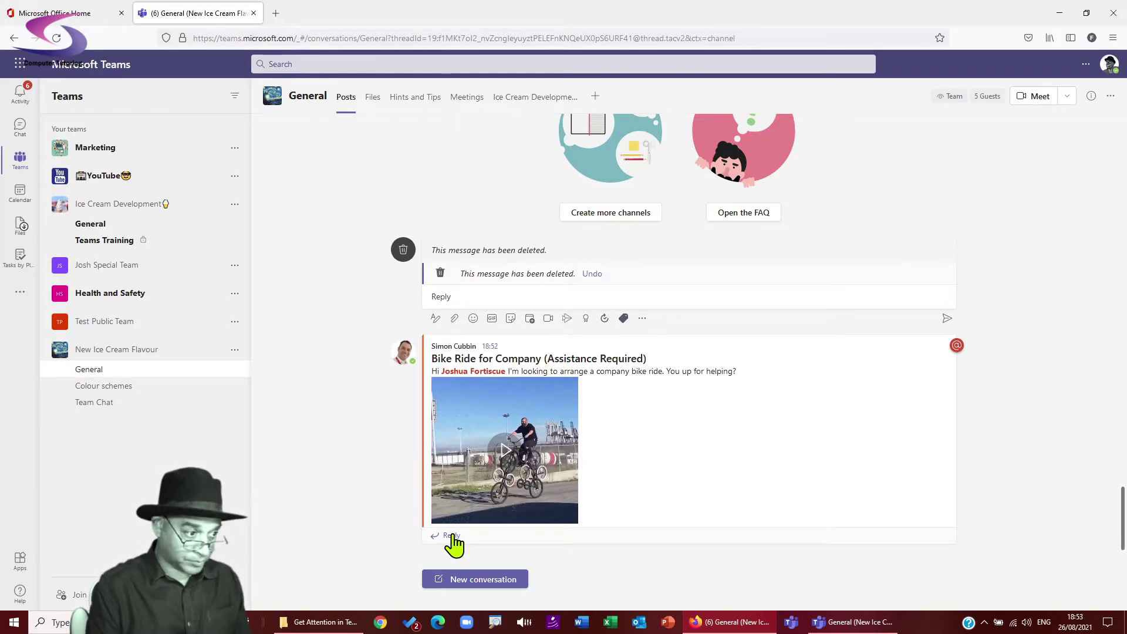
# Reply 'Thanks for thinking of me and I would be delighted to assist you in this matter.'.
pyautogui.click(452, 537)
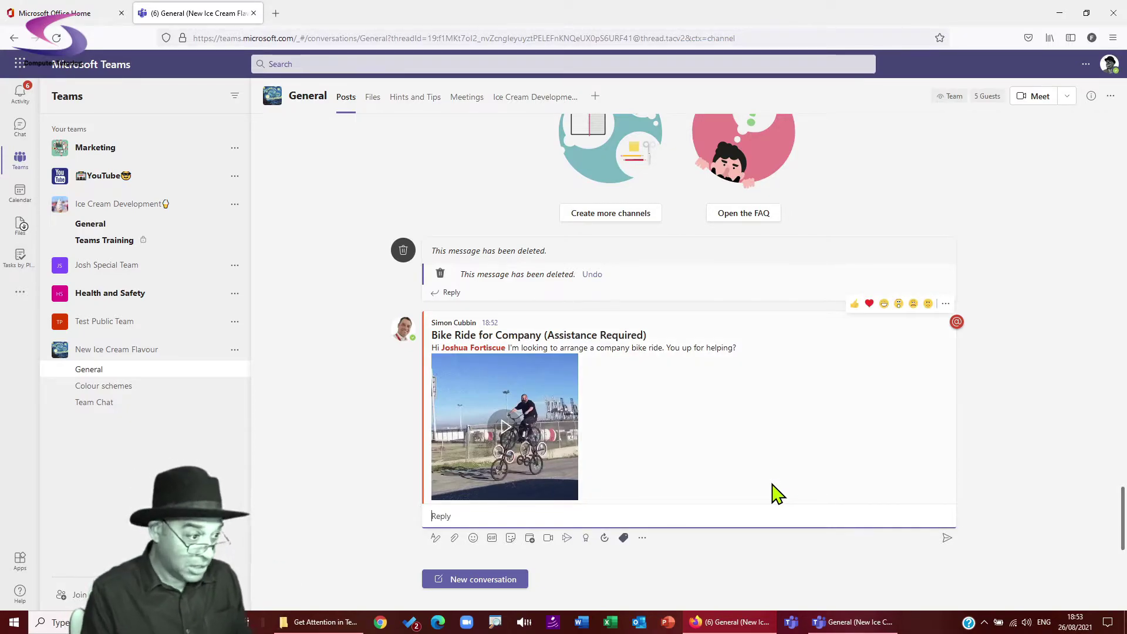
pyautogui.write('Thank')
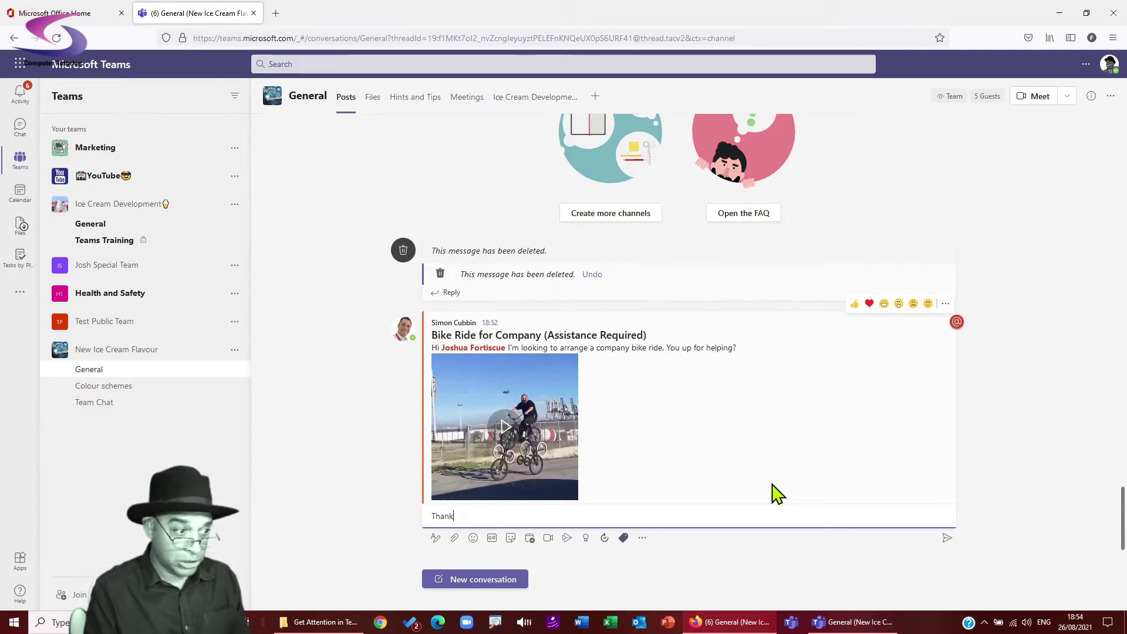
pyautogui.write('s for')
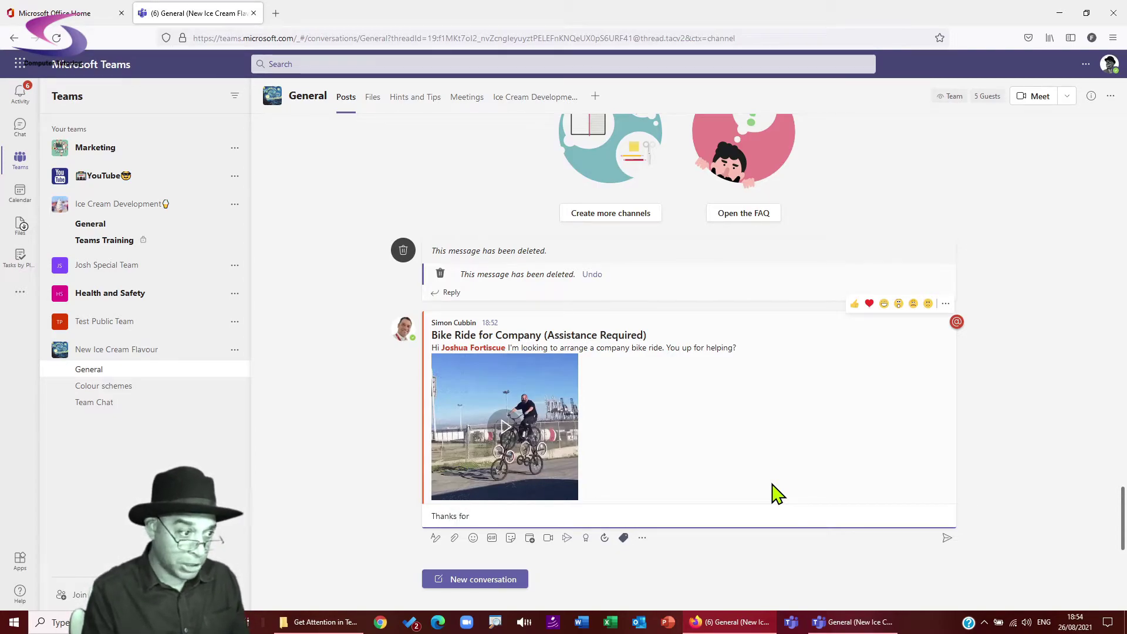
pyautogui.write(' thinking ')
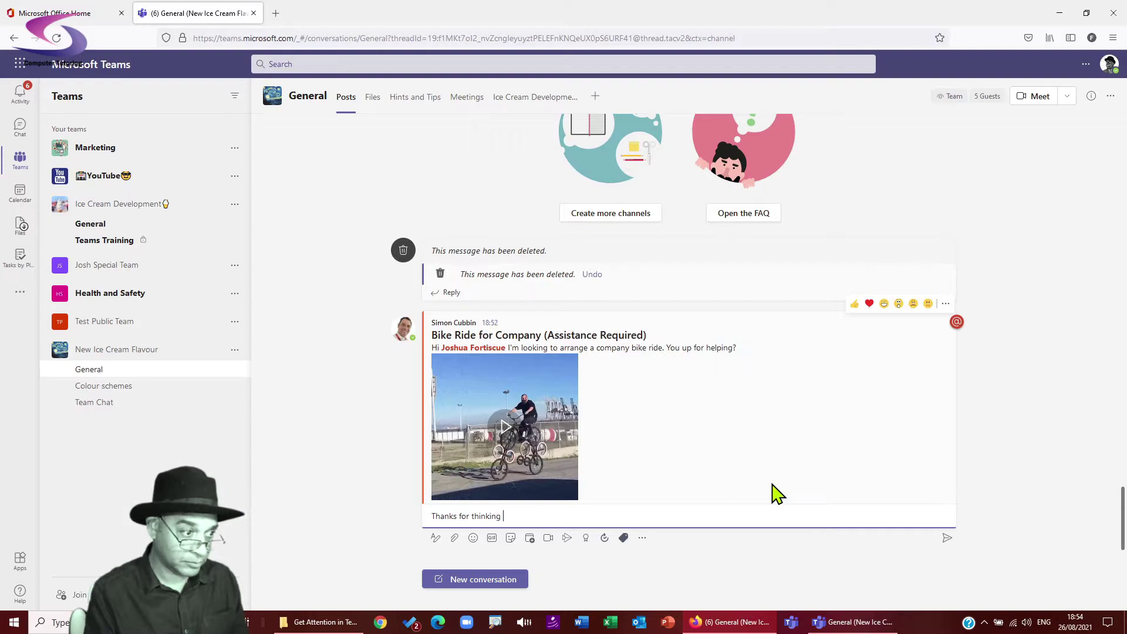
pyautogui.write('of me and I ')
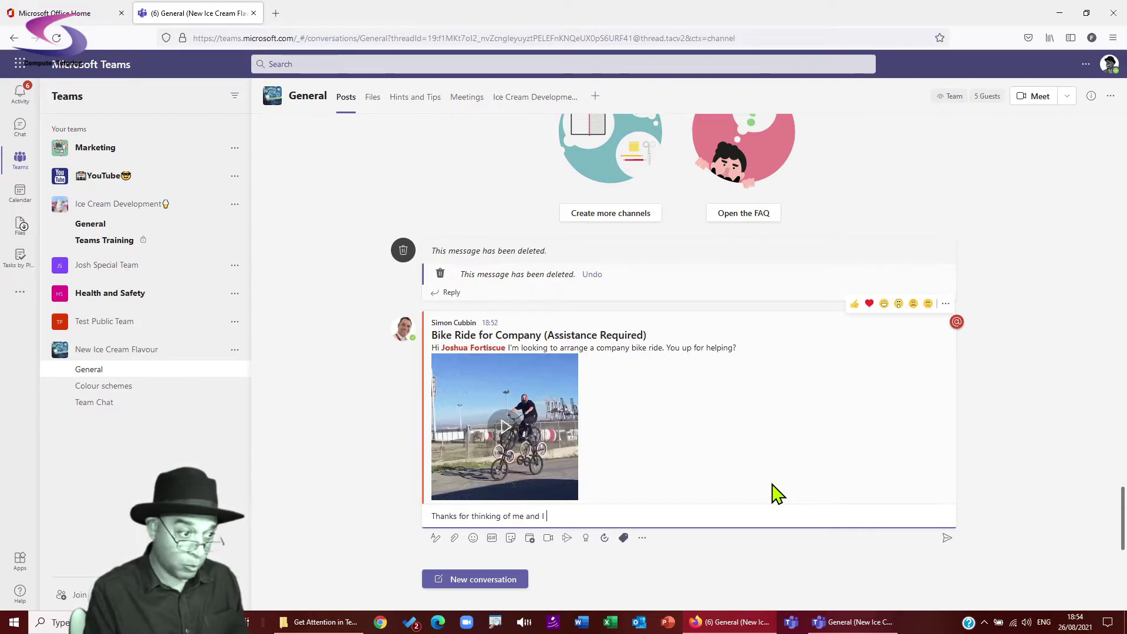
pyautogui.write('e d')
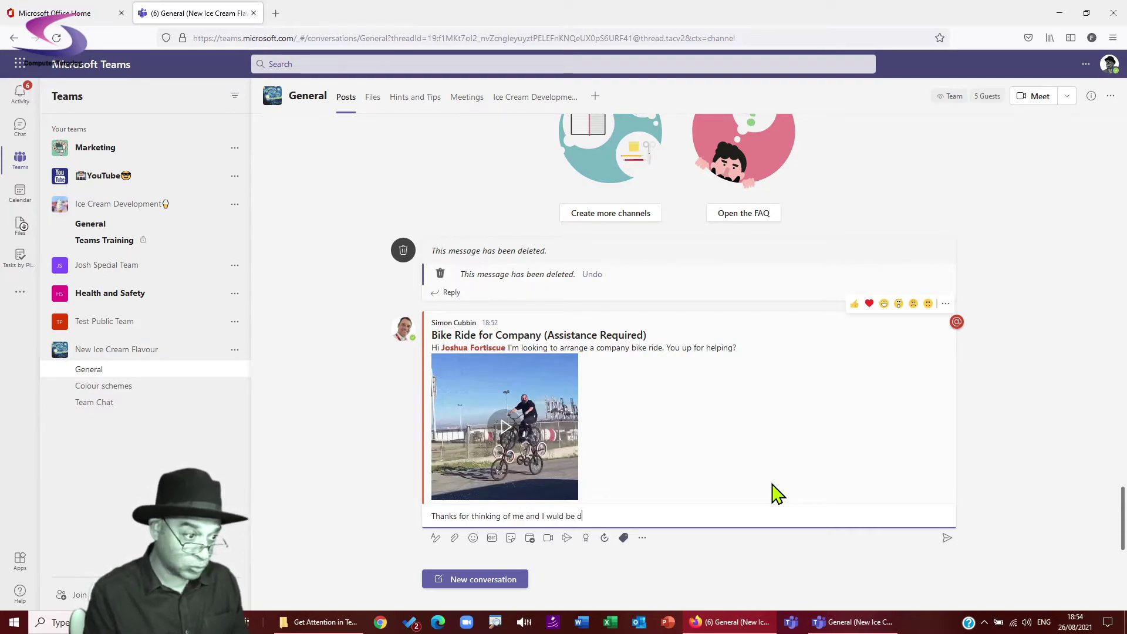
pyautogui.press('BackSpace')
pyautogui.press('BackSpace')
pyautogui.write('would')
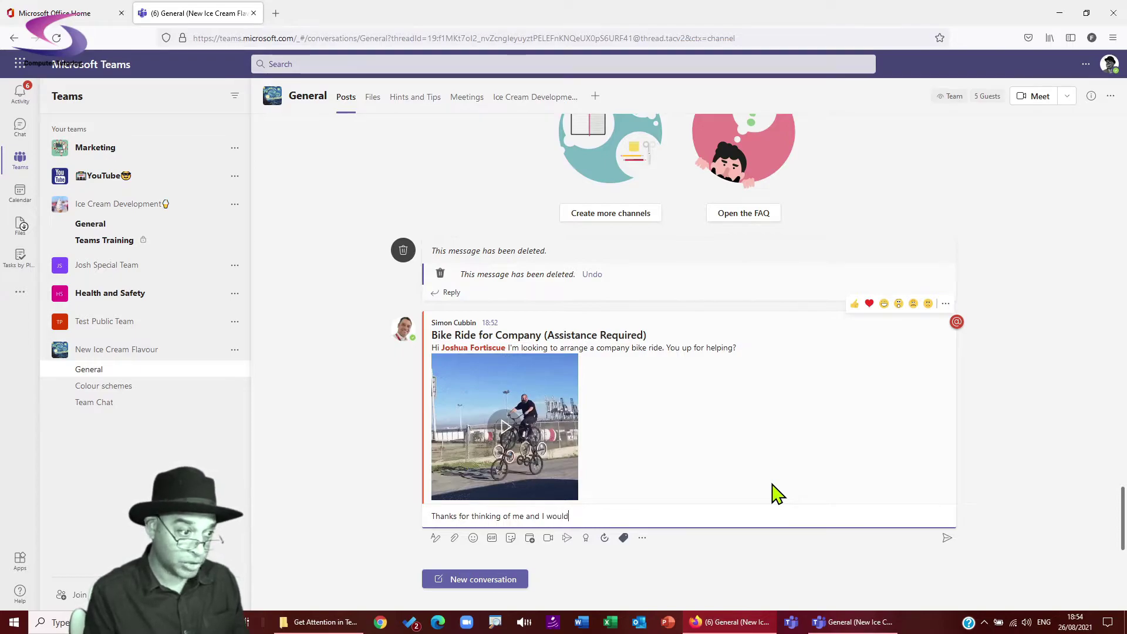
pyautogui.write(' be deligh')
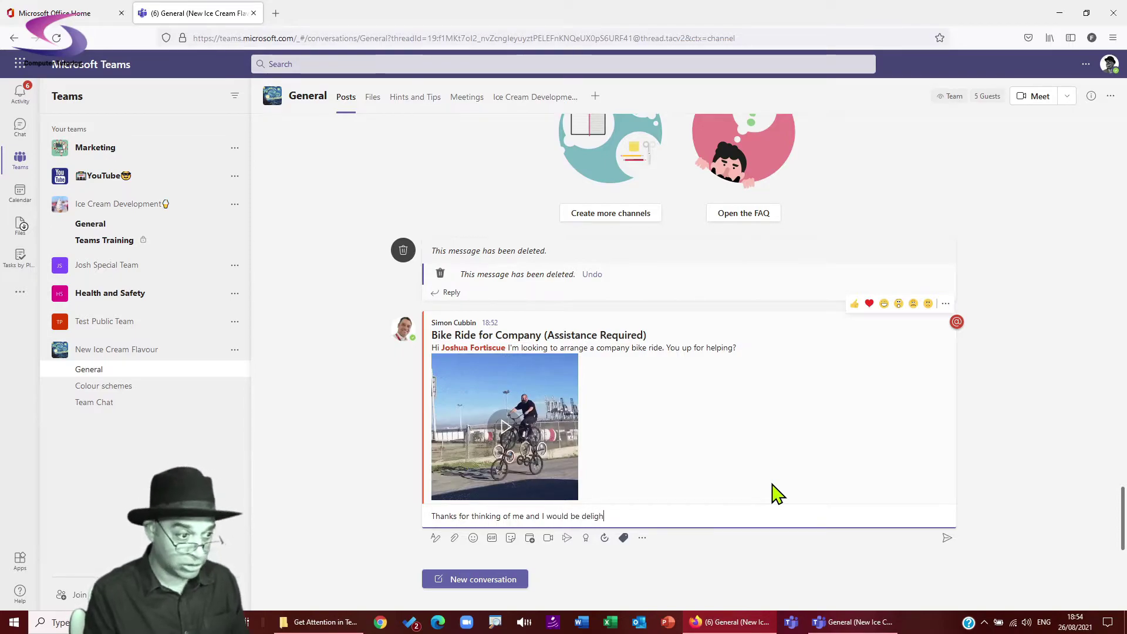
pyautogui.write('ted to assist ')
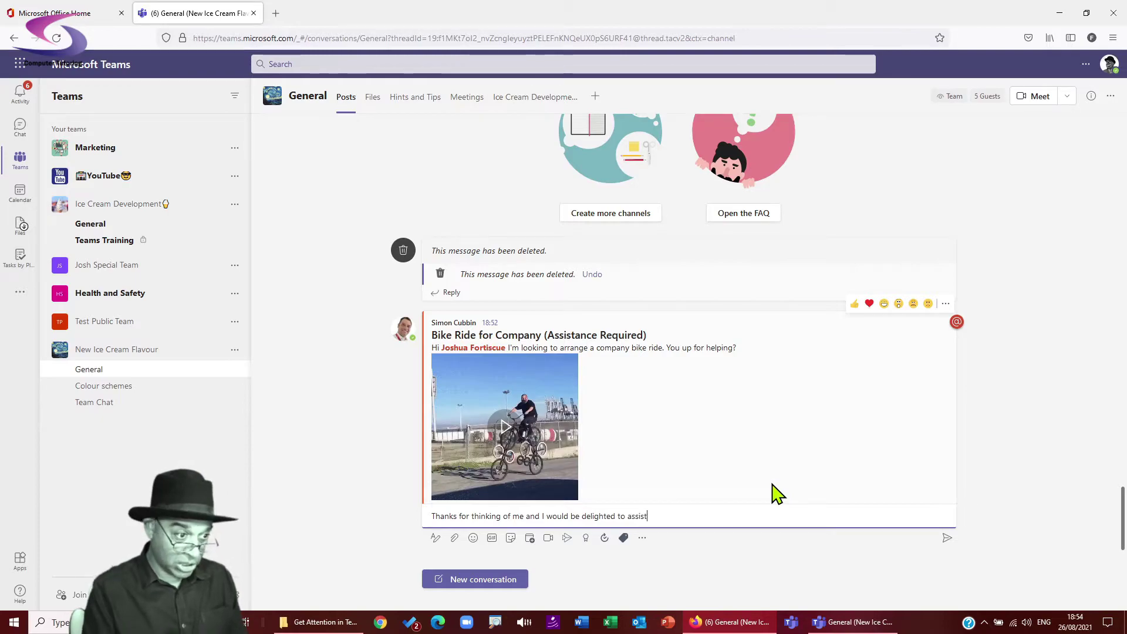
pyautogui.write('you in')
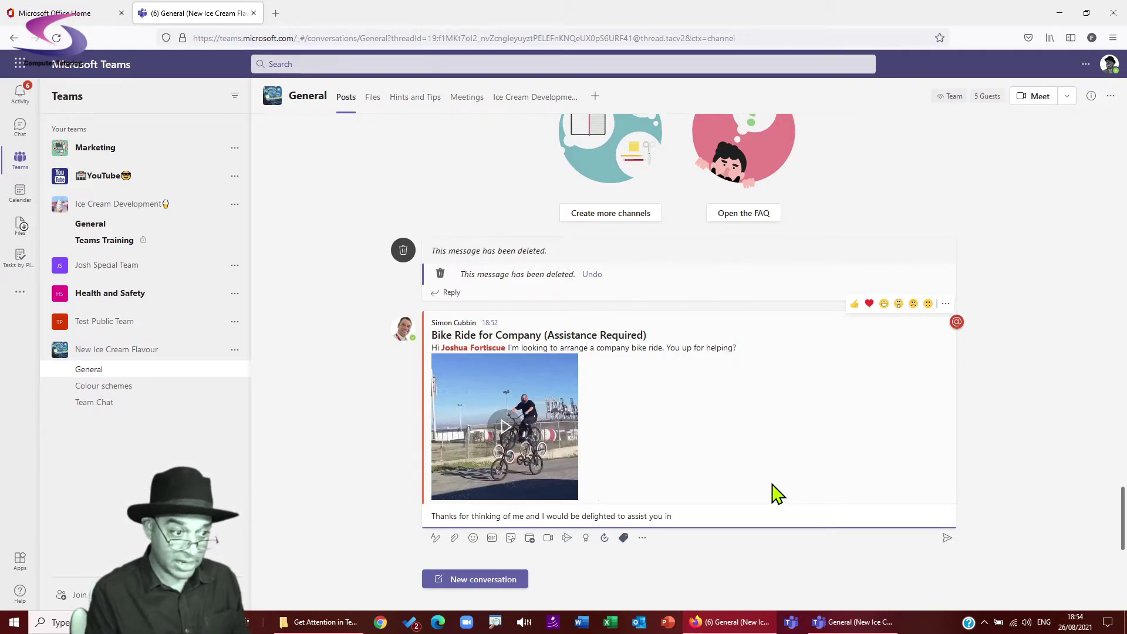
pyautogui.write(' this mat')
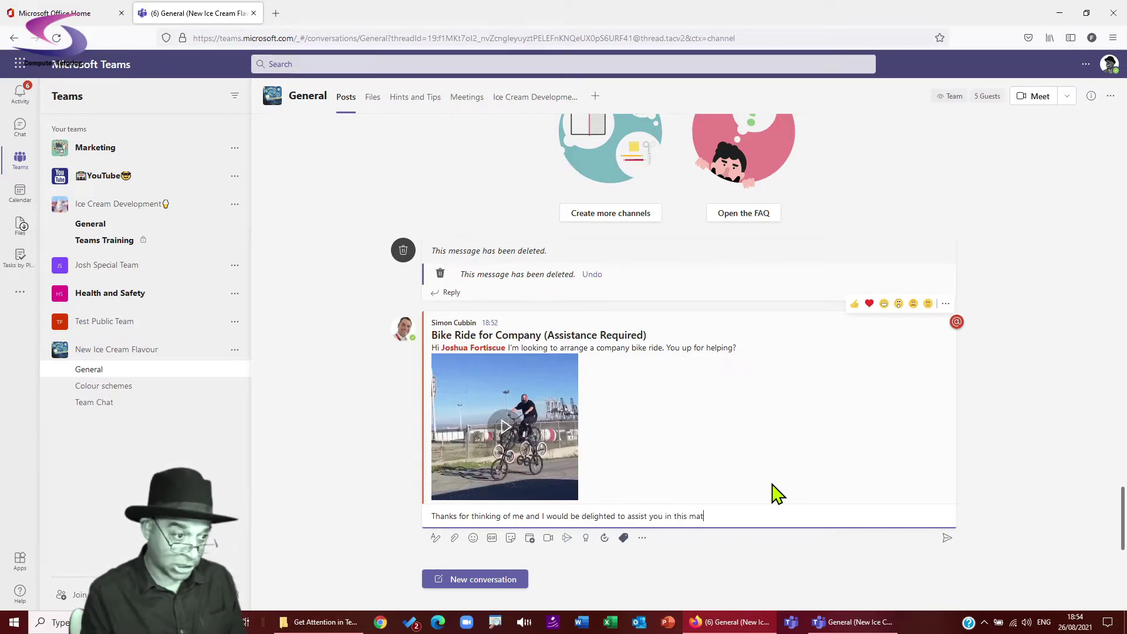
pyautogui.write('ter.')
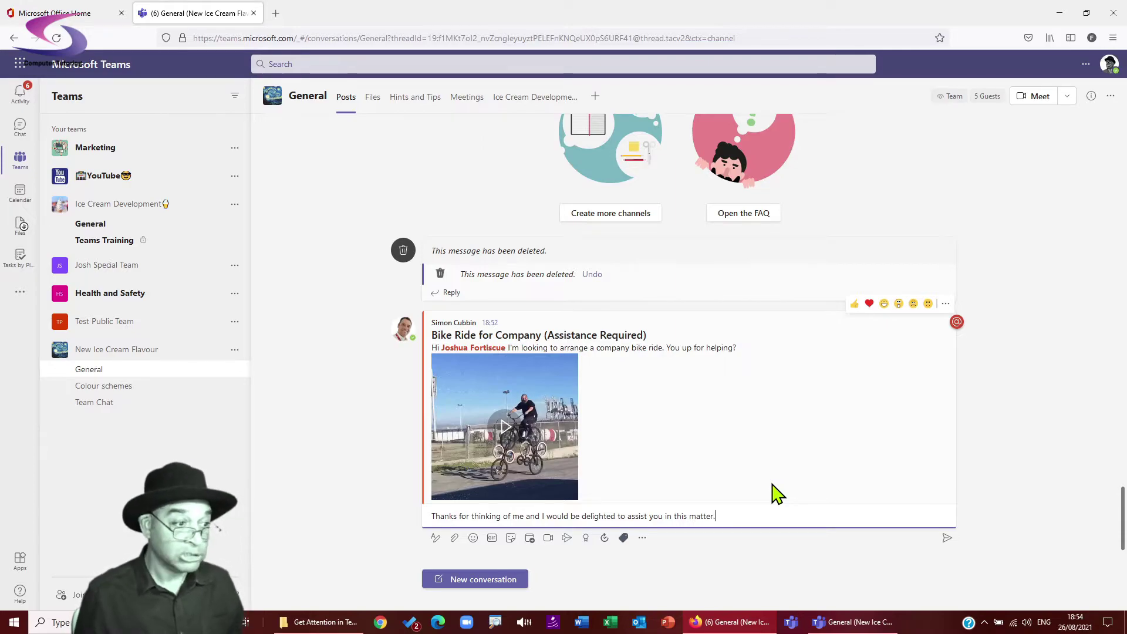
pyautogui.press('Return')
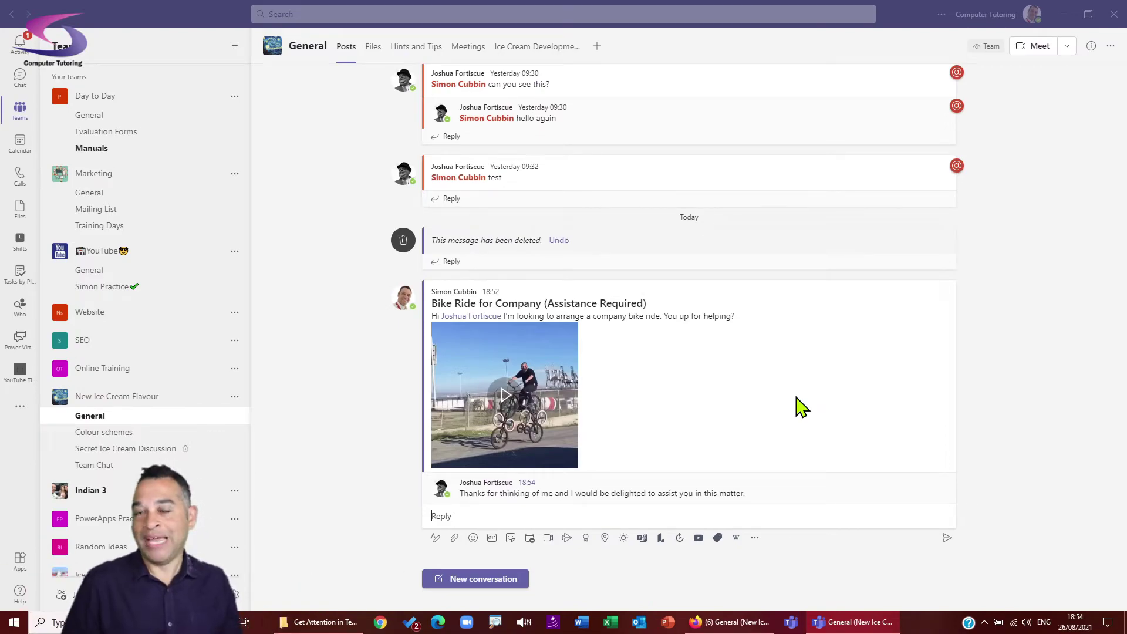
pyautogui.click(730, 402)
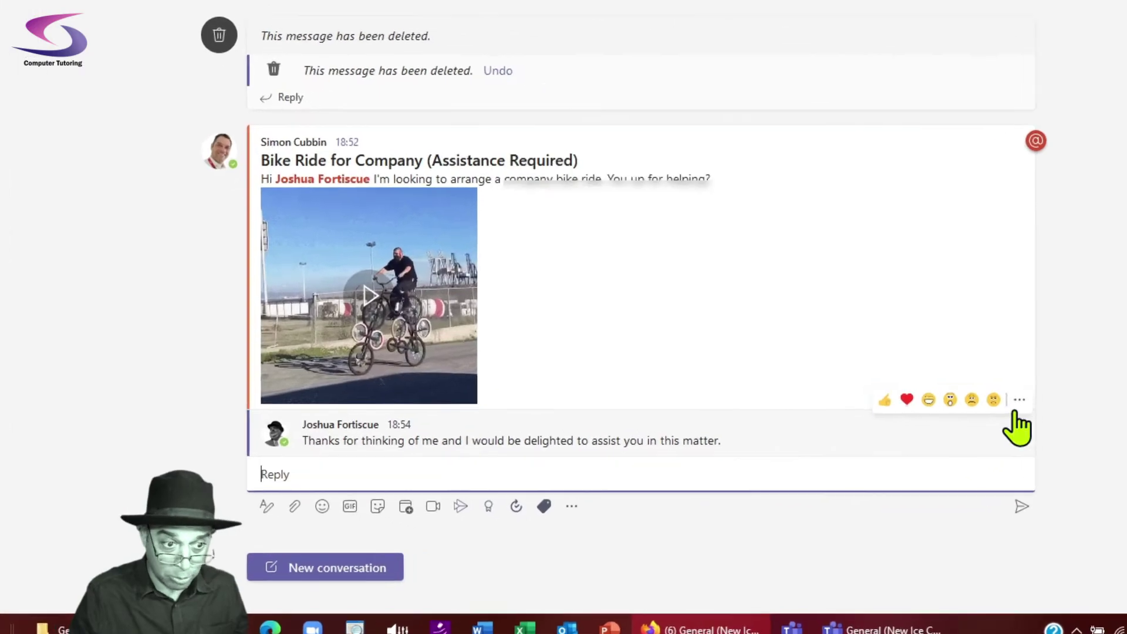
pyautogui.click(1050, 373)
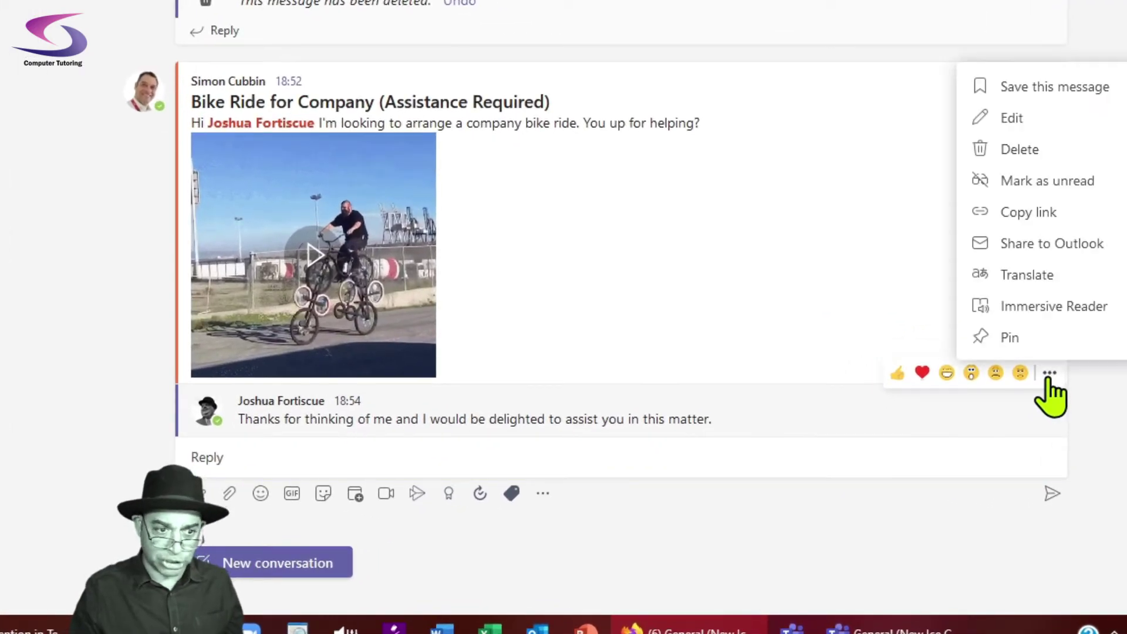
pyautogui.click(1010, 120)
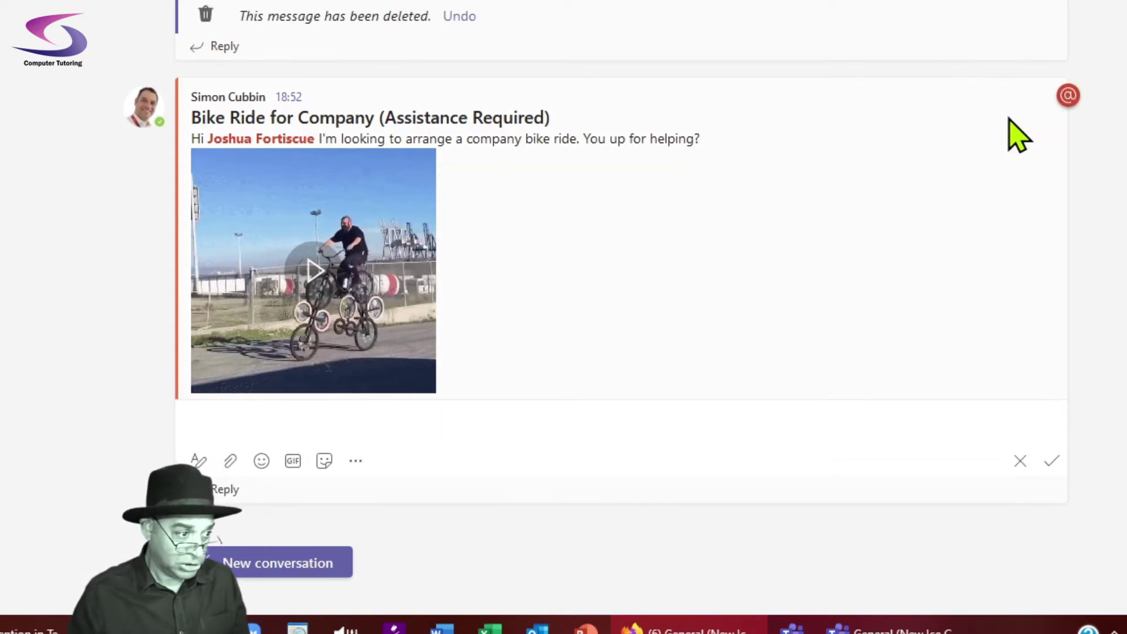
pyautogui.write('Thanks for thinking of me and I would be delighted to assist you in this matter.')
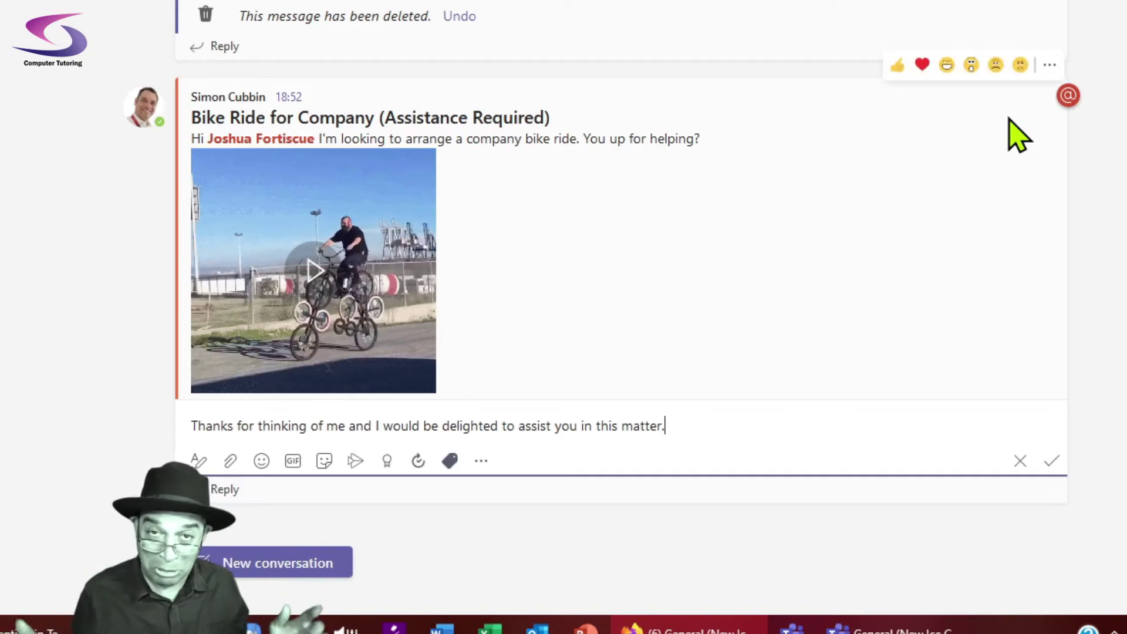
pyautogui.click(237, 425)
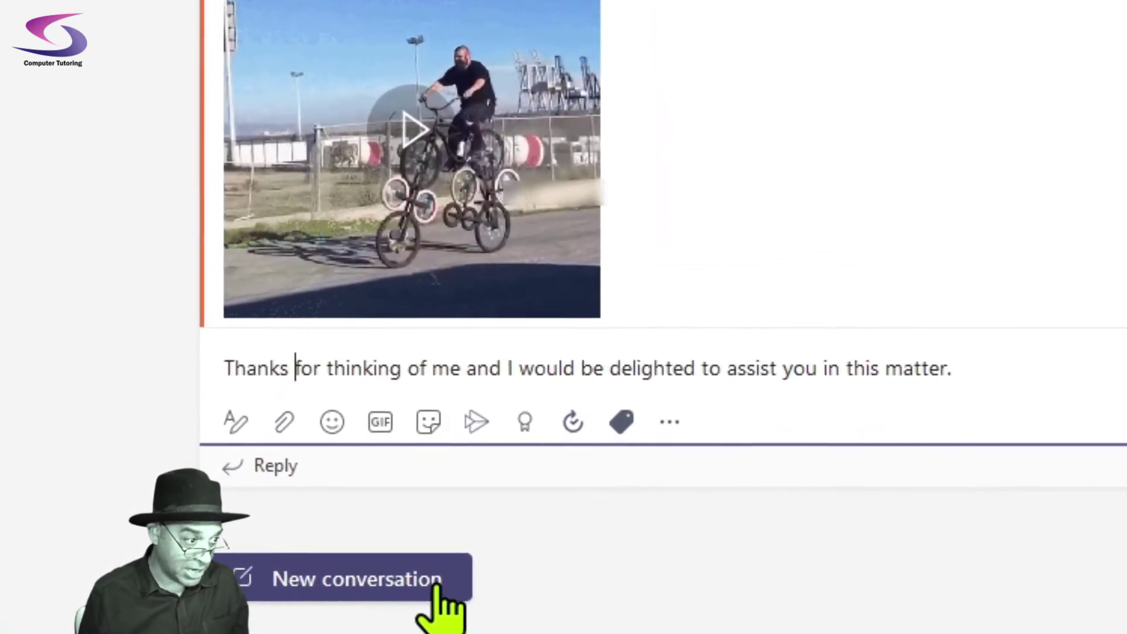
pyautogui.write('@')
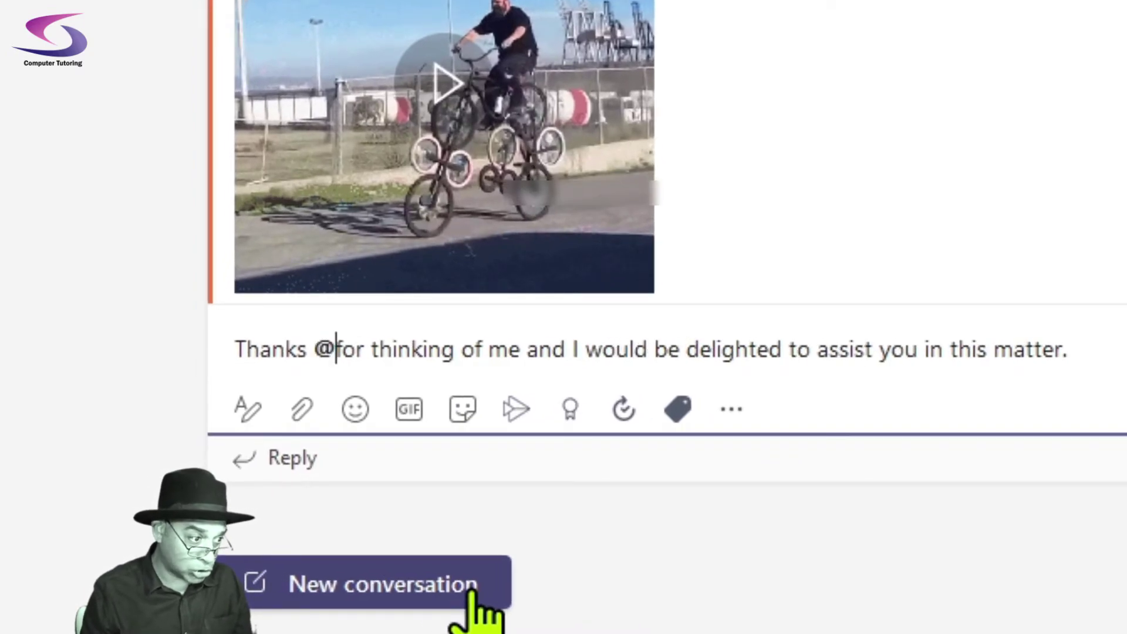
pyautogui.write('sim')
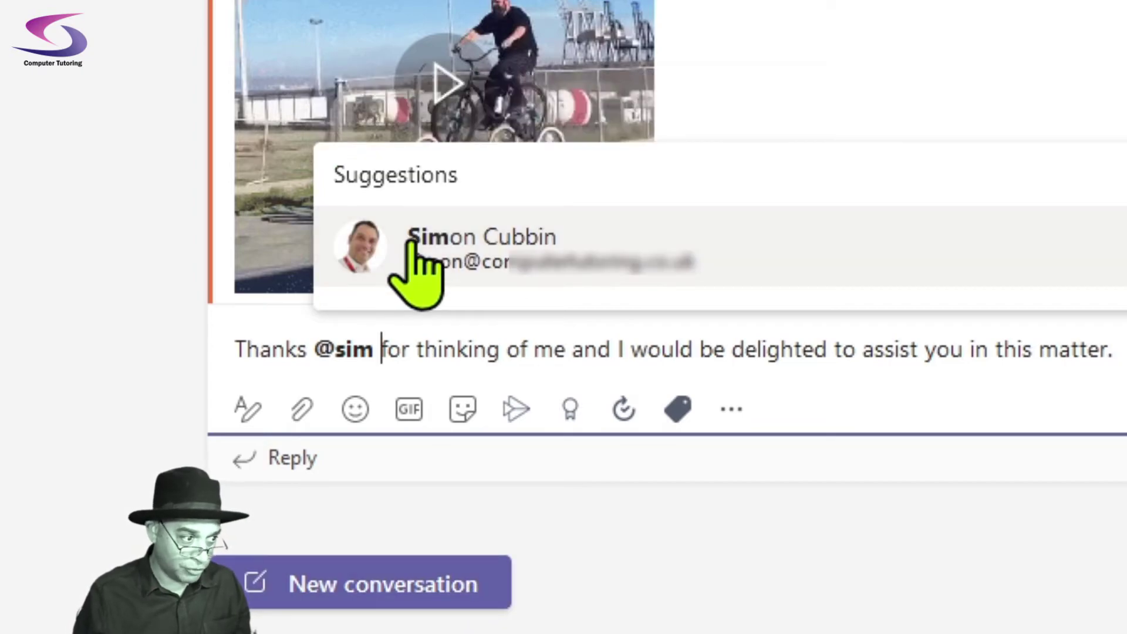
pyautogui.click(411, 242)
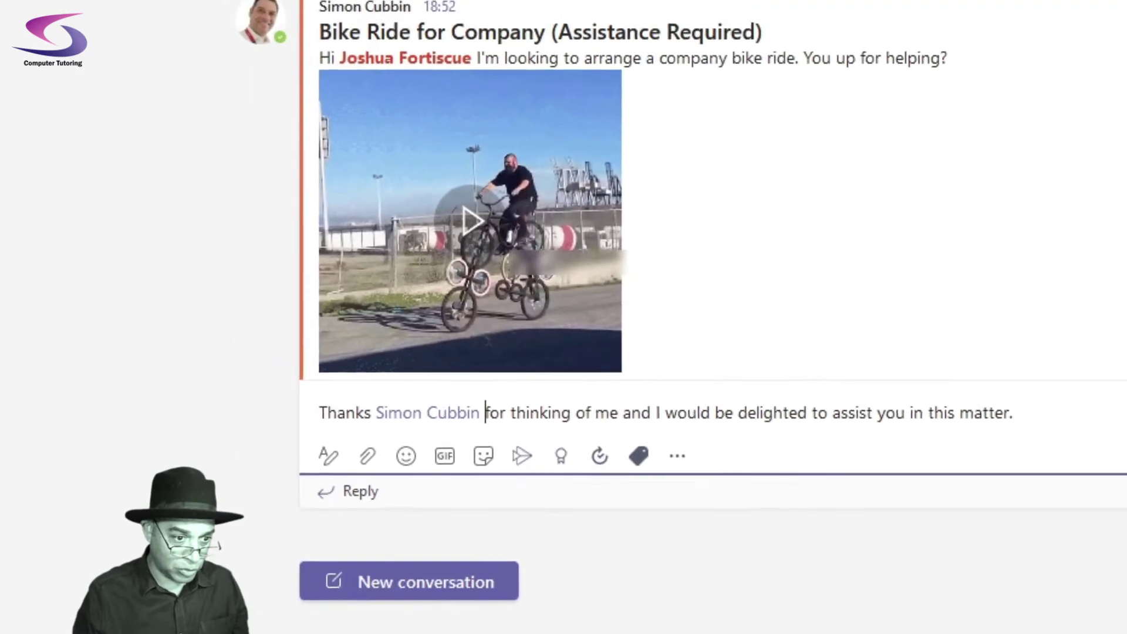
pyautogui.click(957, 517)
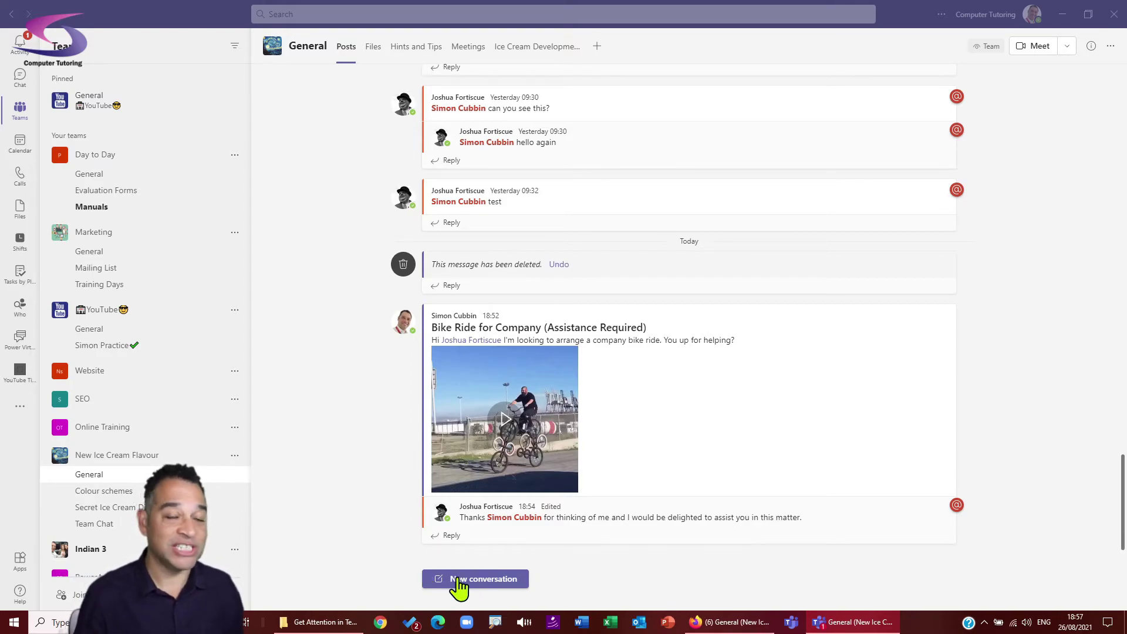
pyautogui.click(457, 579)
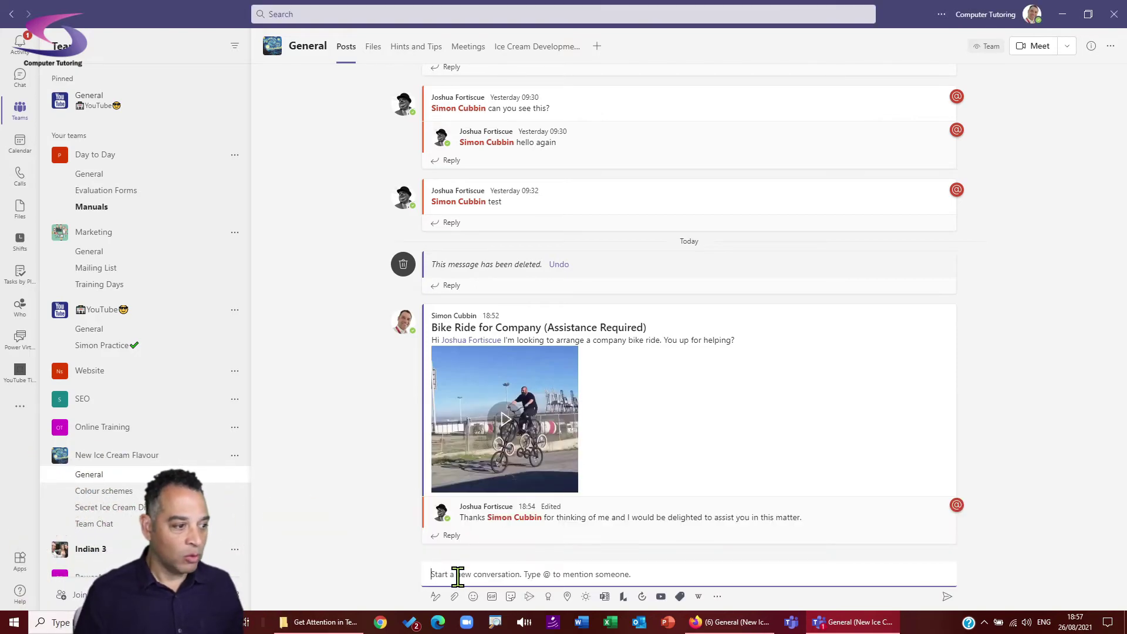
pyautogui.write('@')
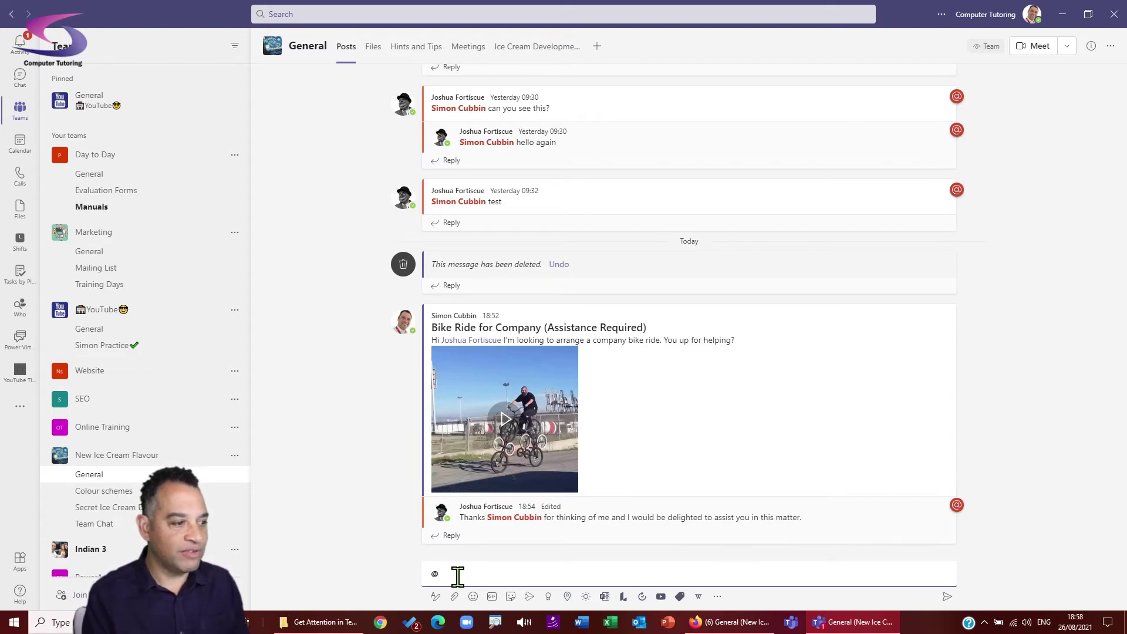
pyautogui.write('new')
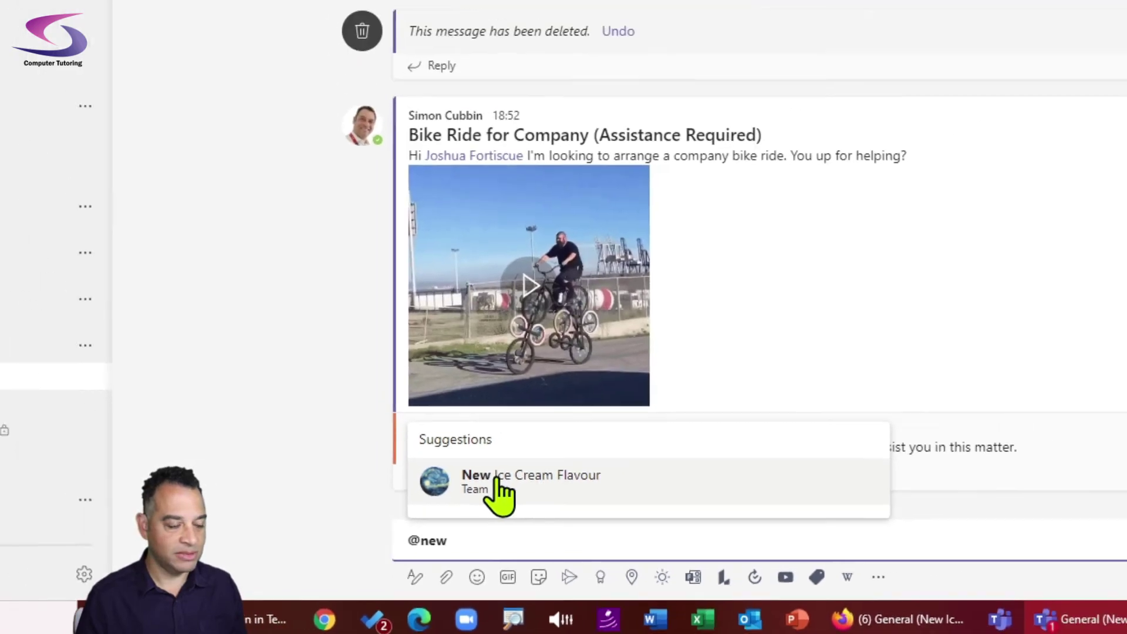
pyautogui.click(503, 444)
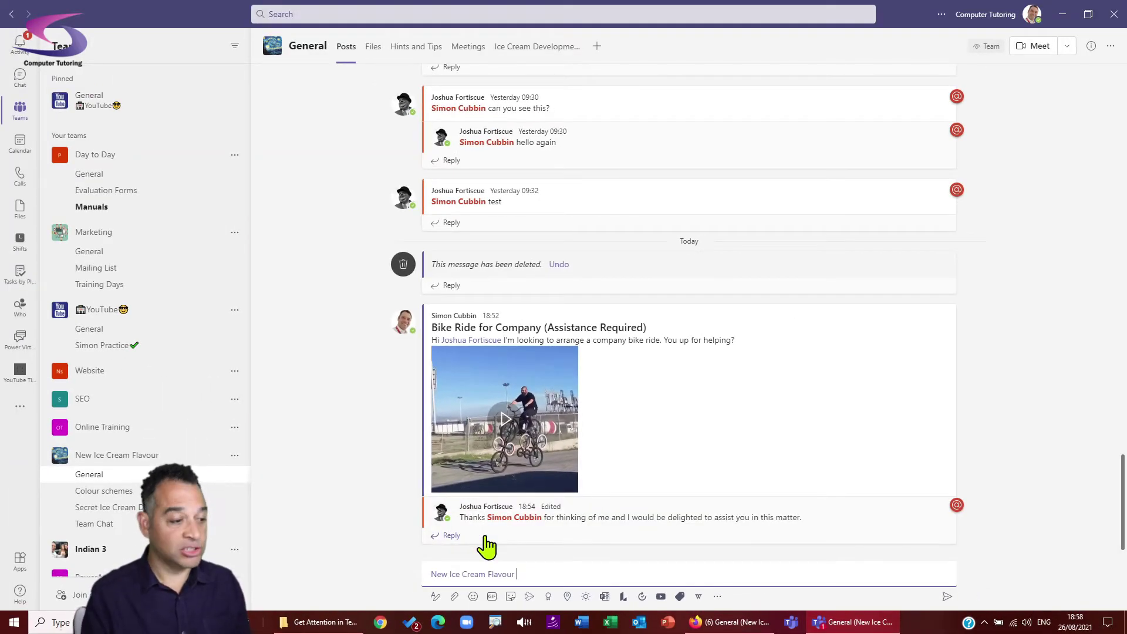
pyautogui.write('We are have a')
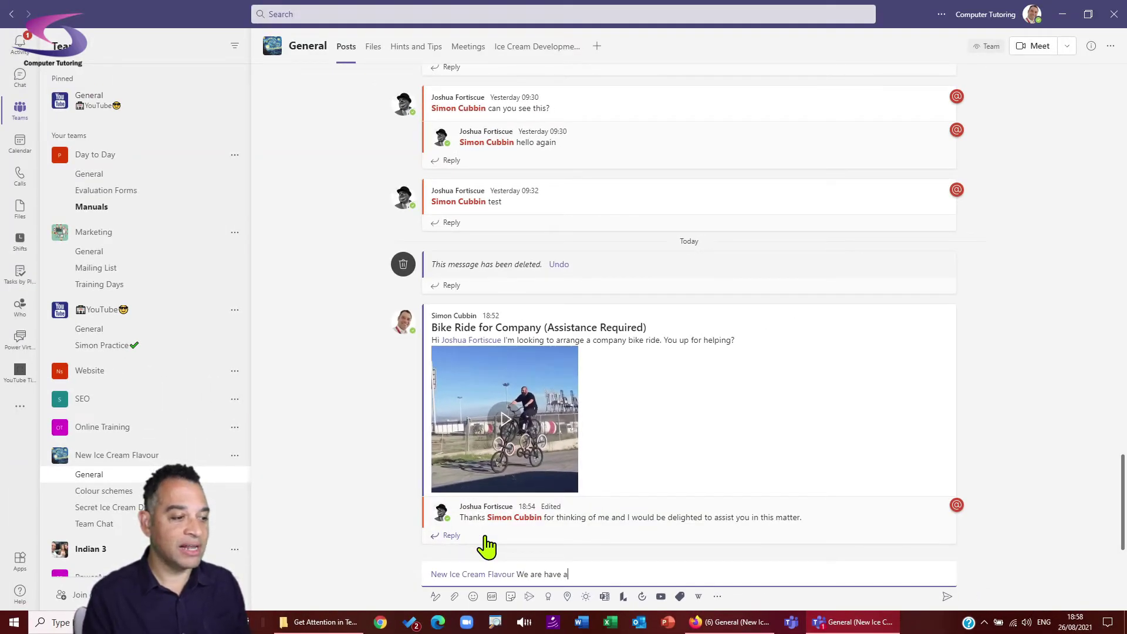
pyautogui.press('BackSpace')
pyautogui.press('BackSpace')
pyautogui.press('BackSpace')
pyautogui.write('ing a comp')
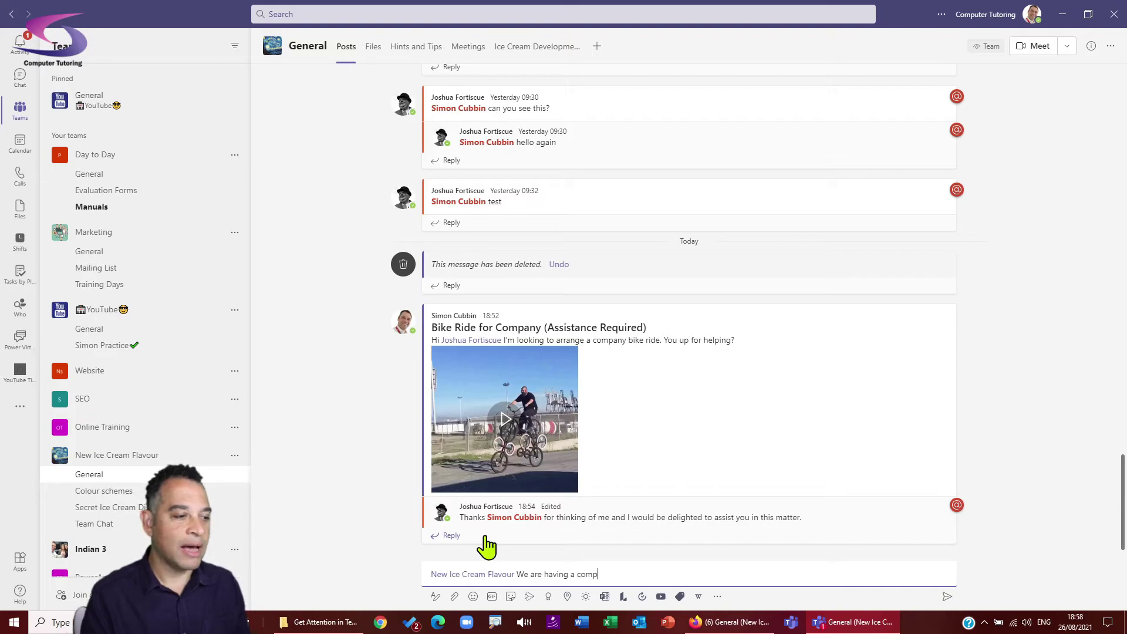
pyautogui.write('any bike ride')
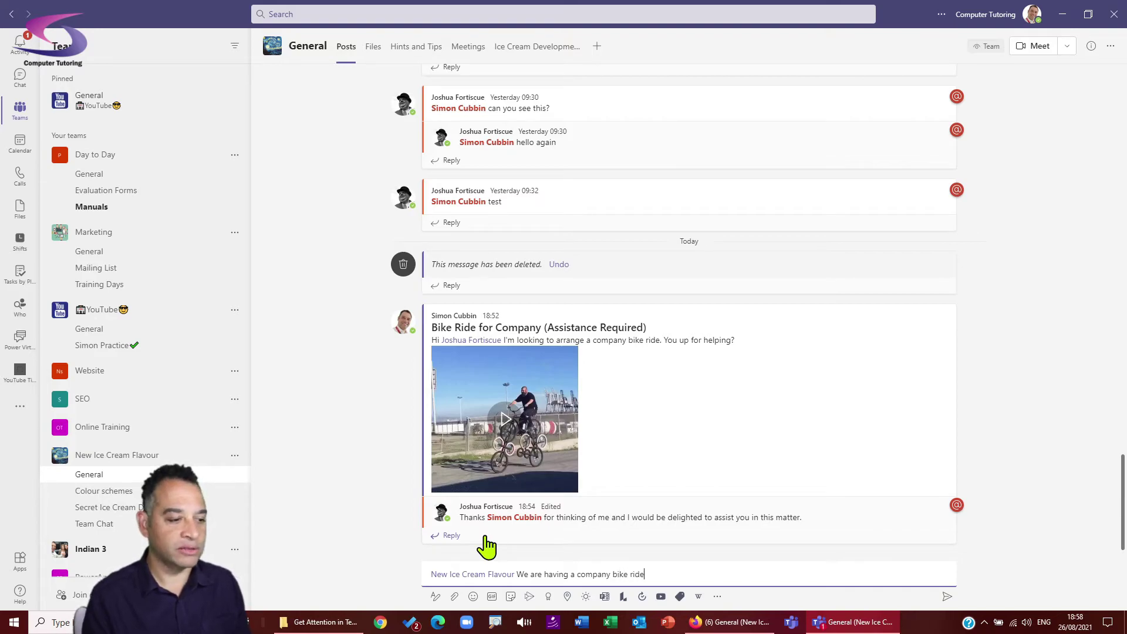
pyautogui.write('. All are')
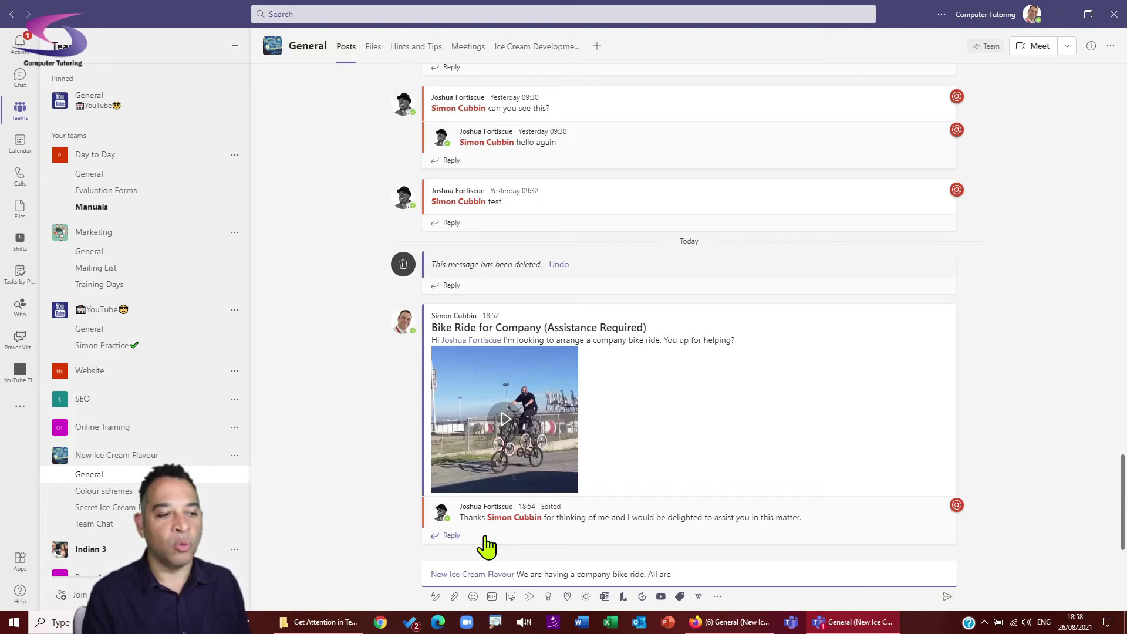
pyautogui.write(' welcome')
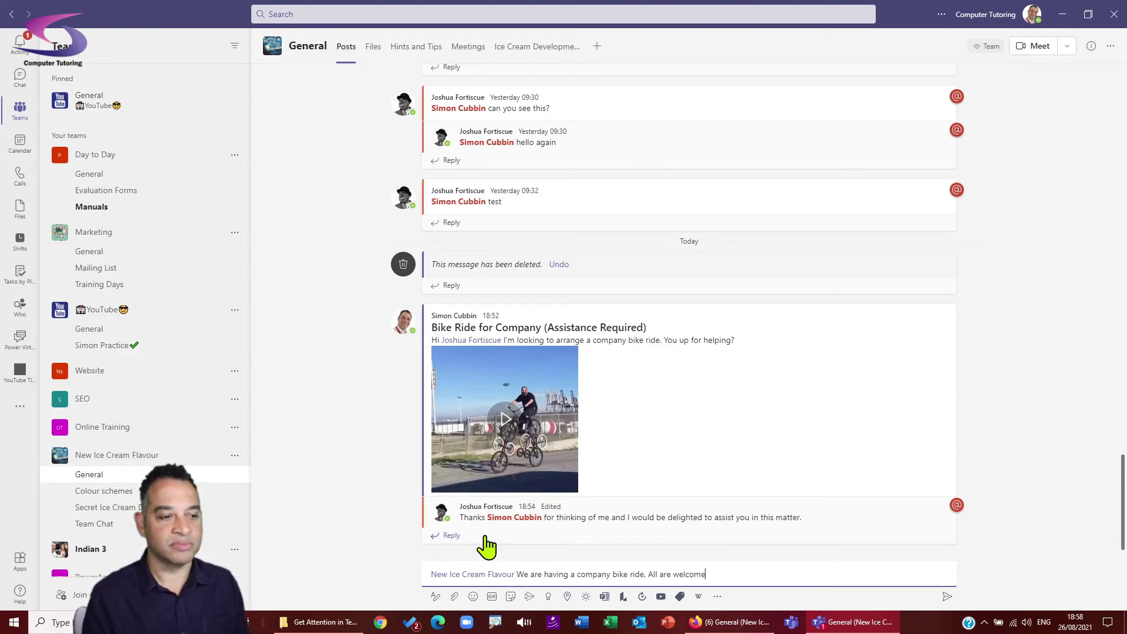
pyautogui.write('. LOo')
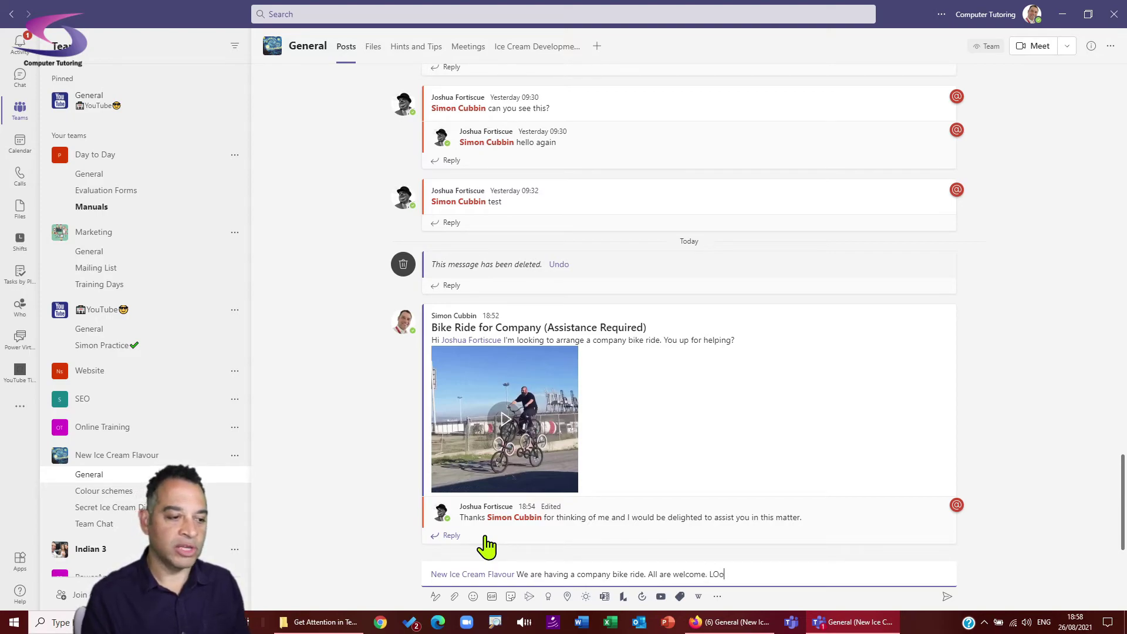
pyautogui.write('king f')
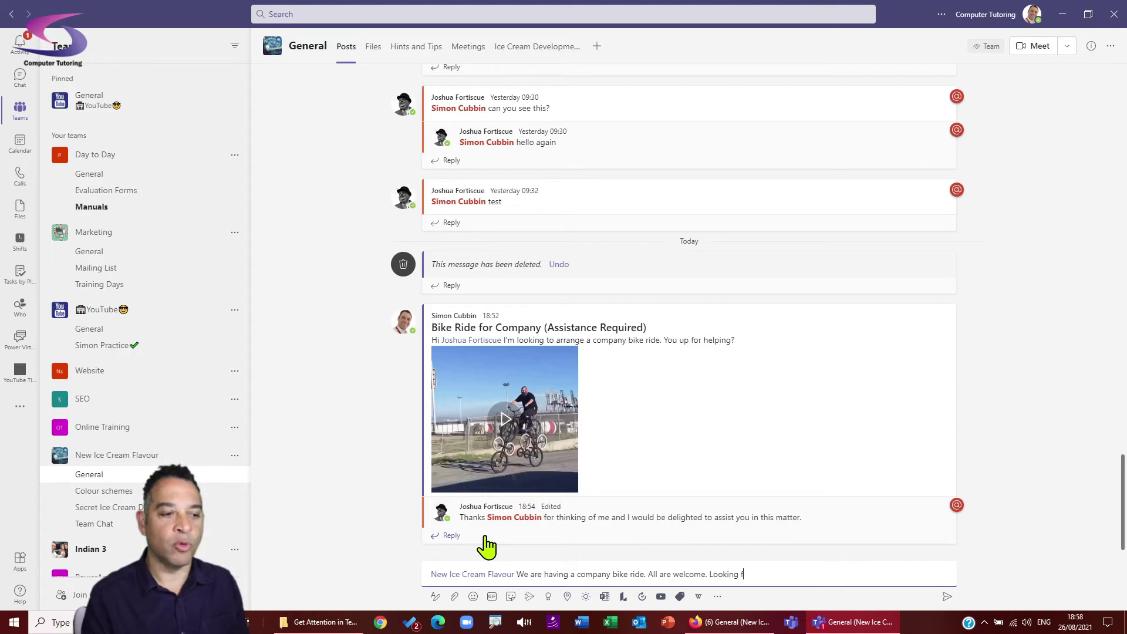
pyautogui.write('orward to ')
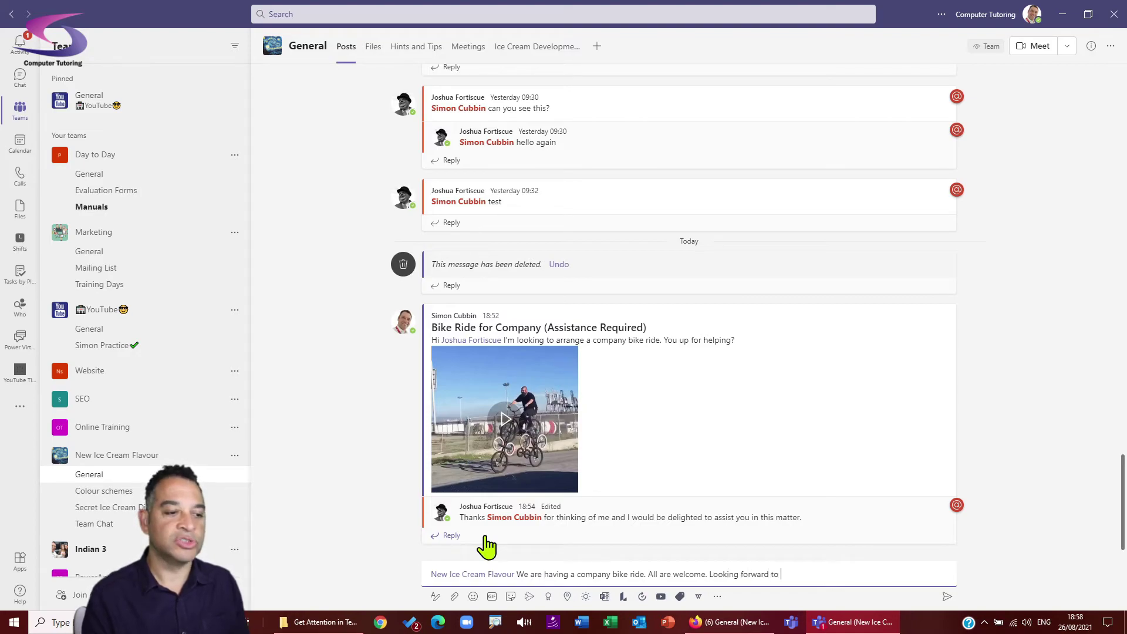
pyautogui.write('seeing everyone.')
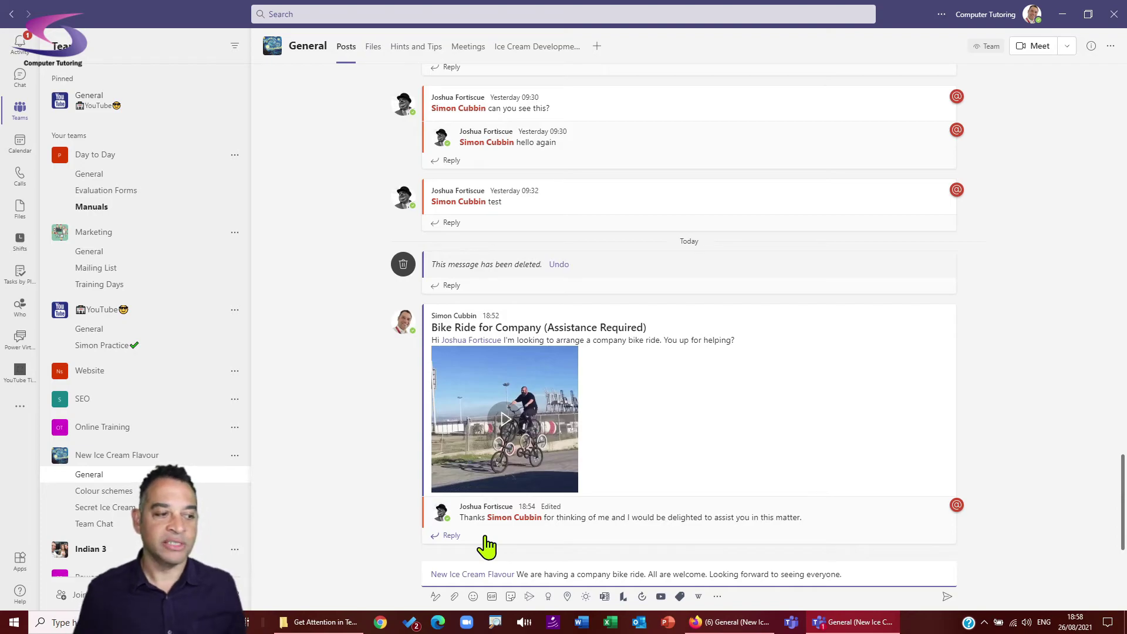
pyautogui.press('Return')
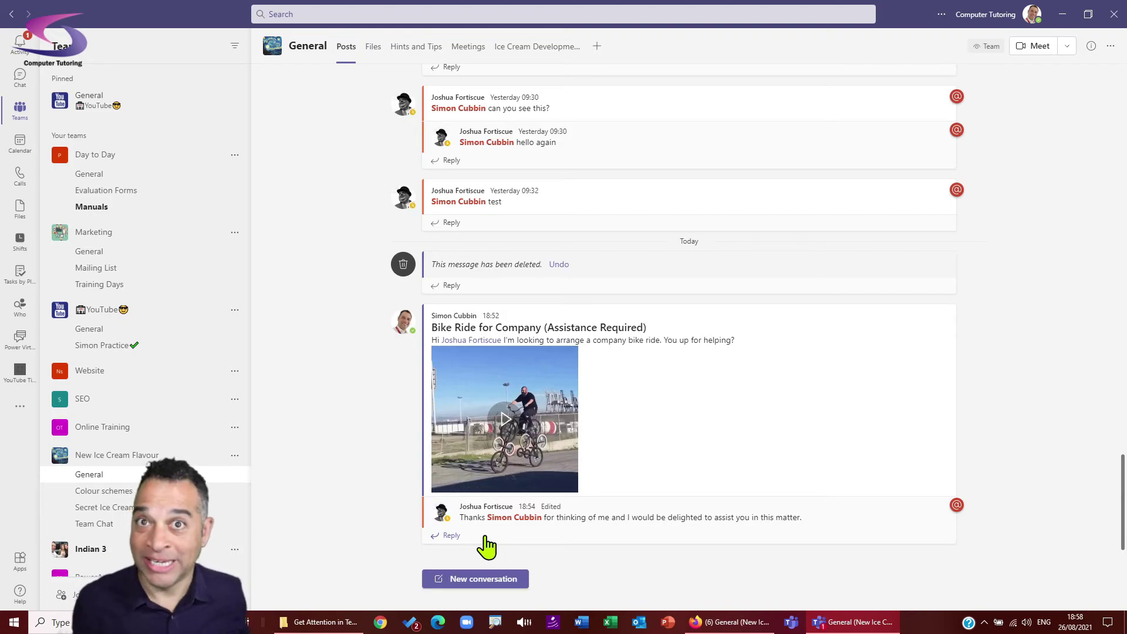